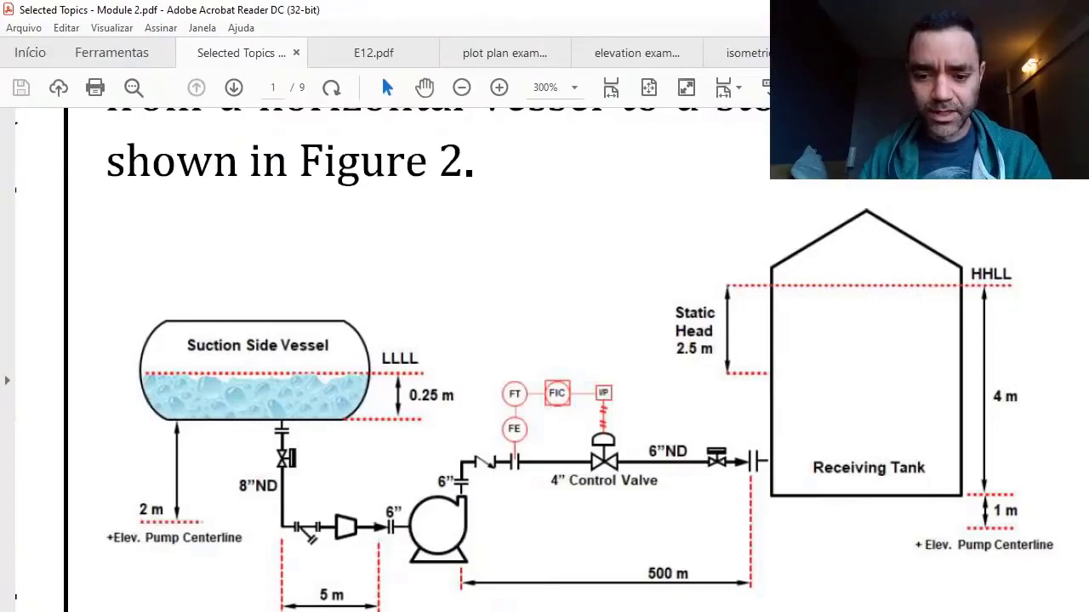
Place two pipe segments, PIPE-101 and PIPE-102, on the flowsheet near stream 2
key("alt+Tab")
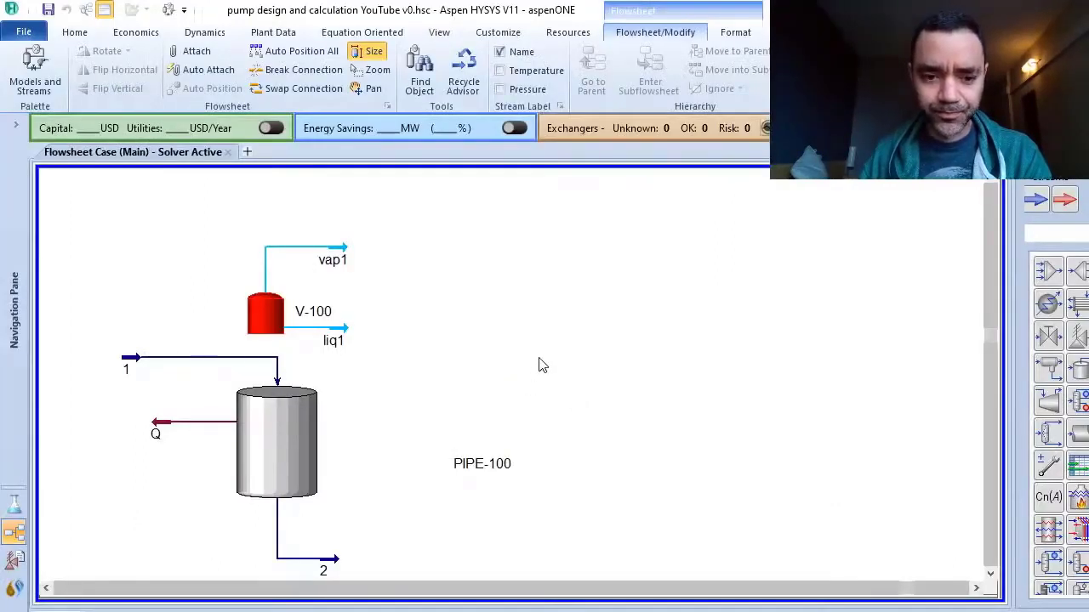
scroll(538, 366, "down", 1)
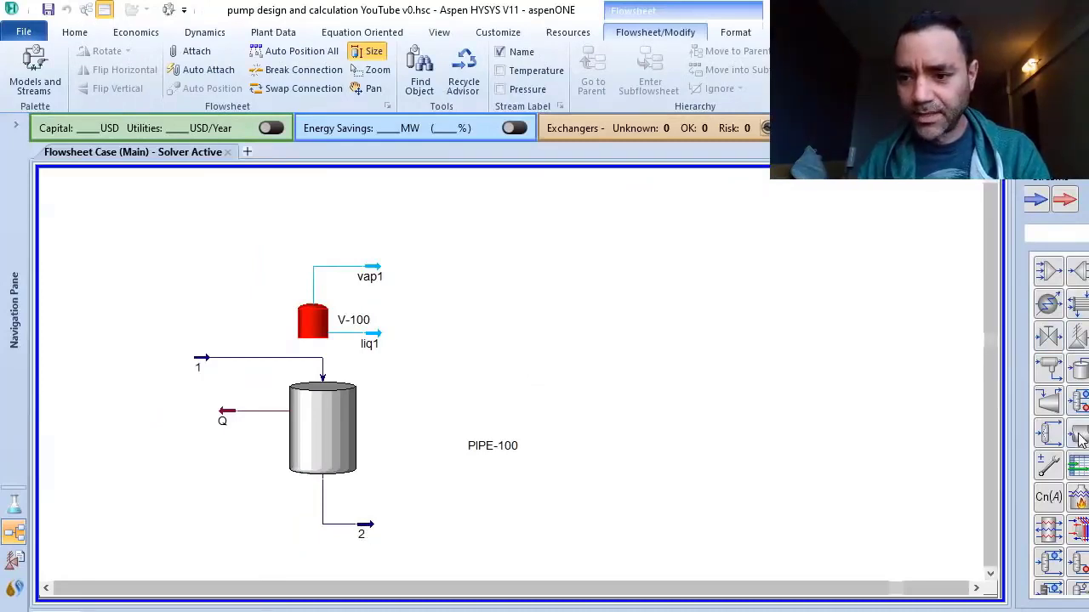
left_click_drag(1079, 435, 413, 537)
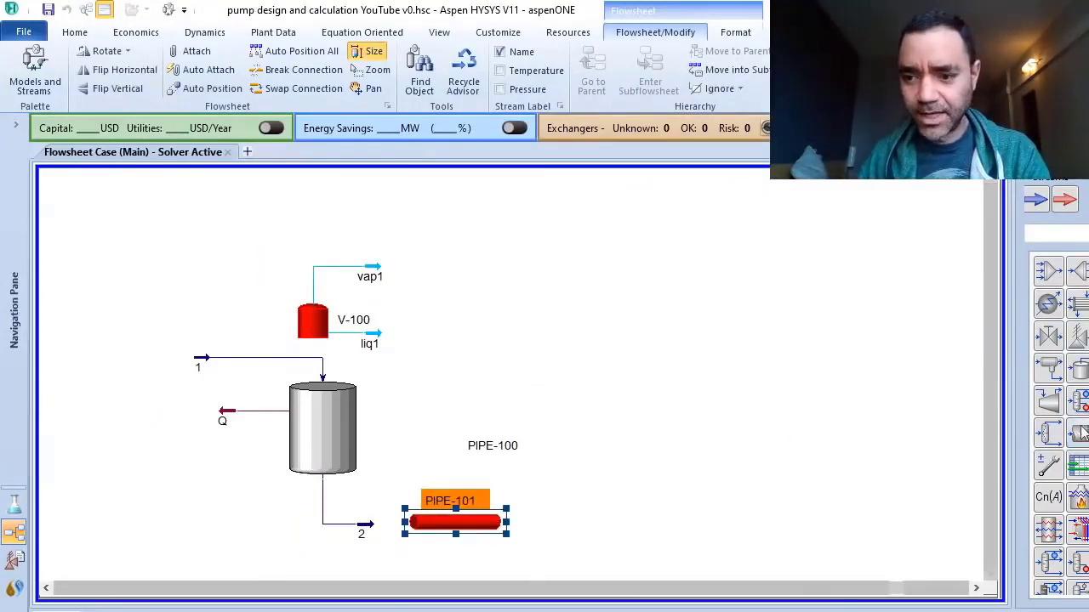
left_click_drag(1081, 433, 552, 537)
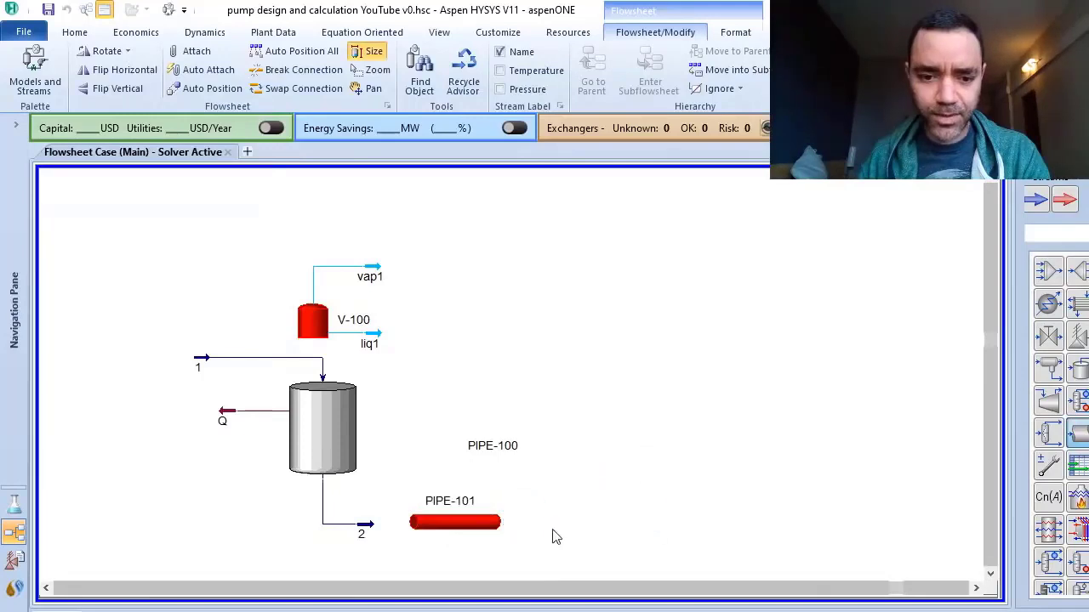
Rotate PIPE-101 to stand vertical and move it further down
left_click(457, 522)
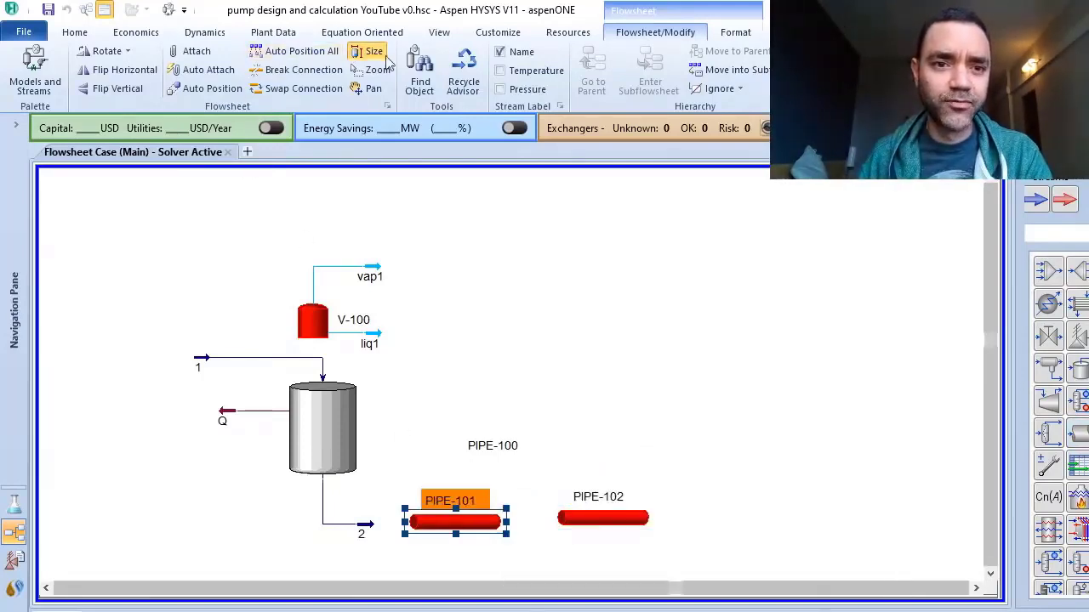
left_click(104, 54)
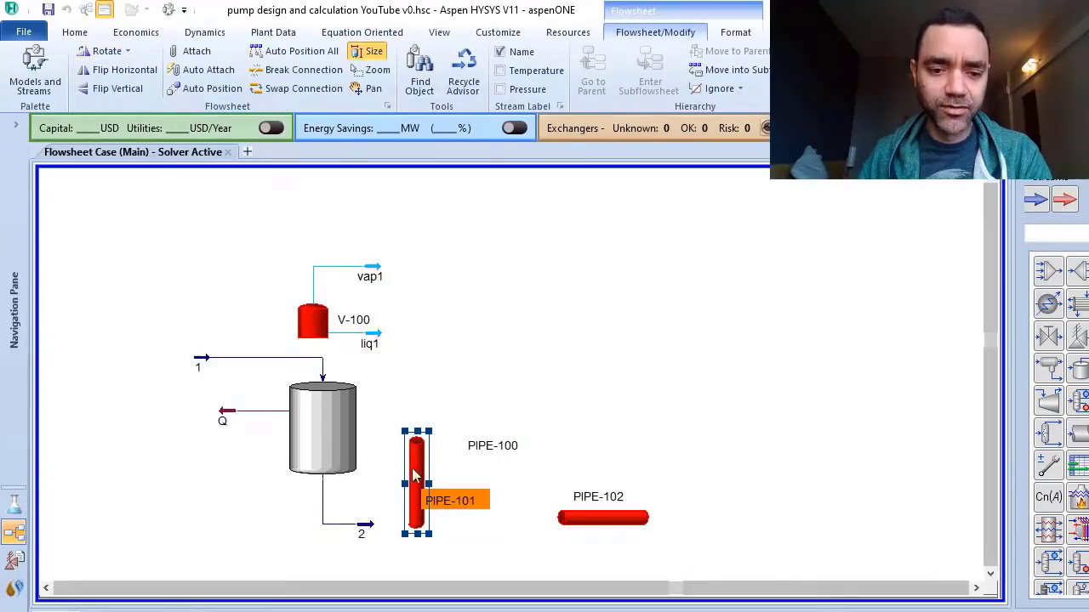
left_click_drag(415, 477, 411, 538)
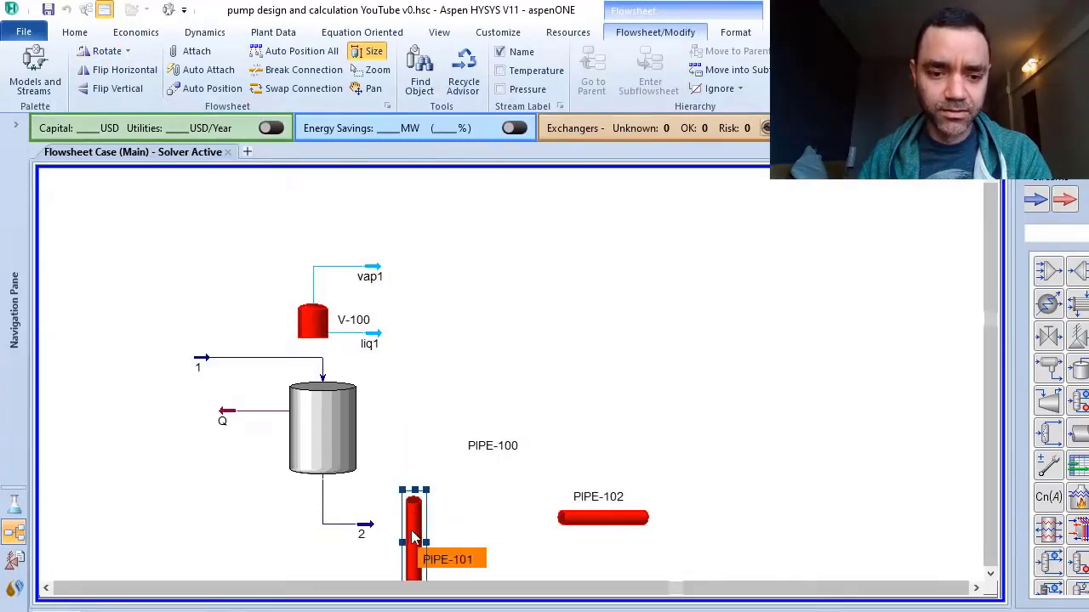
Connect PIPE-101 with inlet stream 2 and outlet stream 3
double_click(412, 536)
left_click(357, 325)
left_click(299, 347)
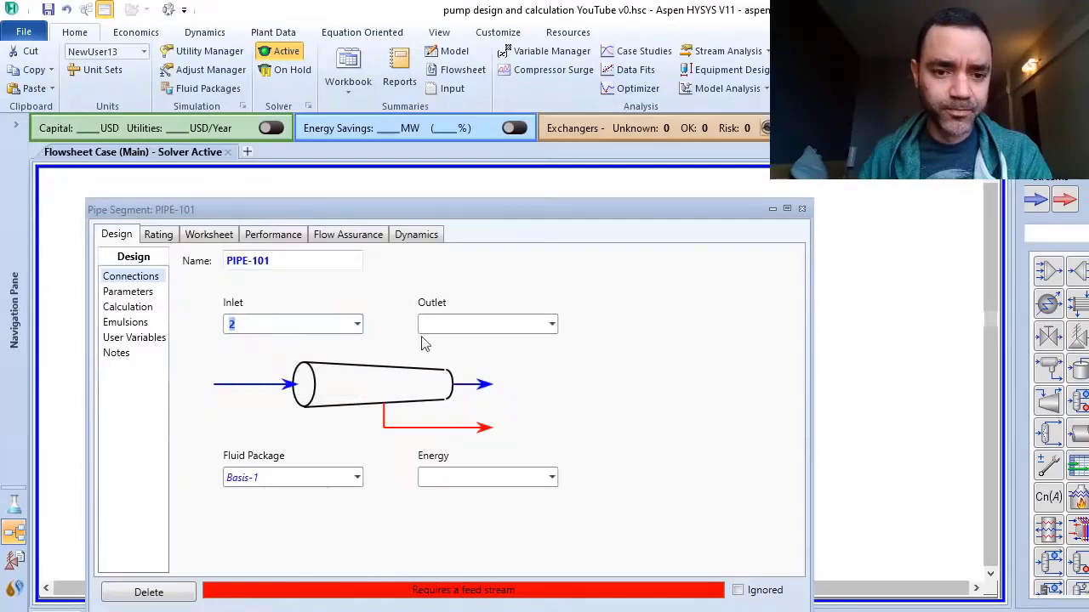
left_click(479, 321)
type("3")
Attach energy stream Q1 to PIPE-101 after the name Q is rejected
left_click(441, 481)
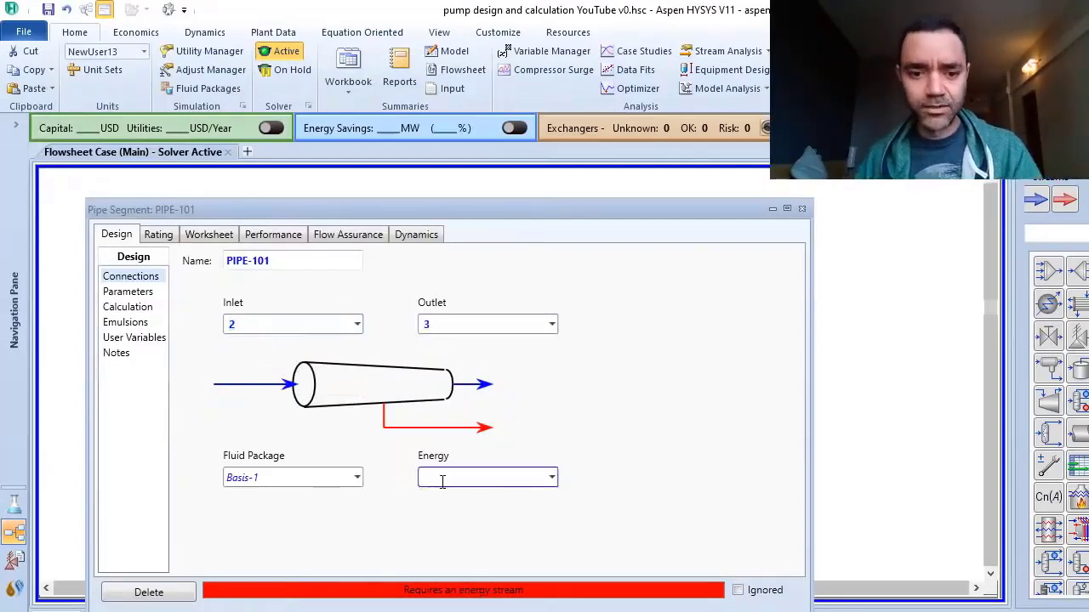
type("Q")
key("Return")
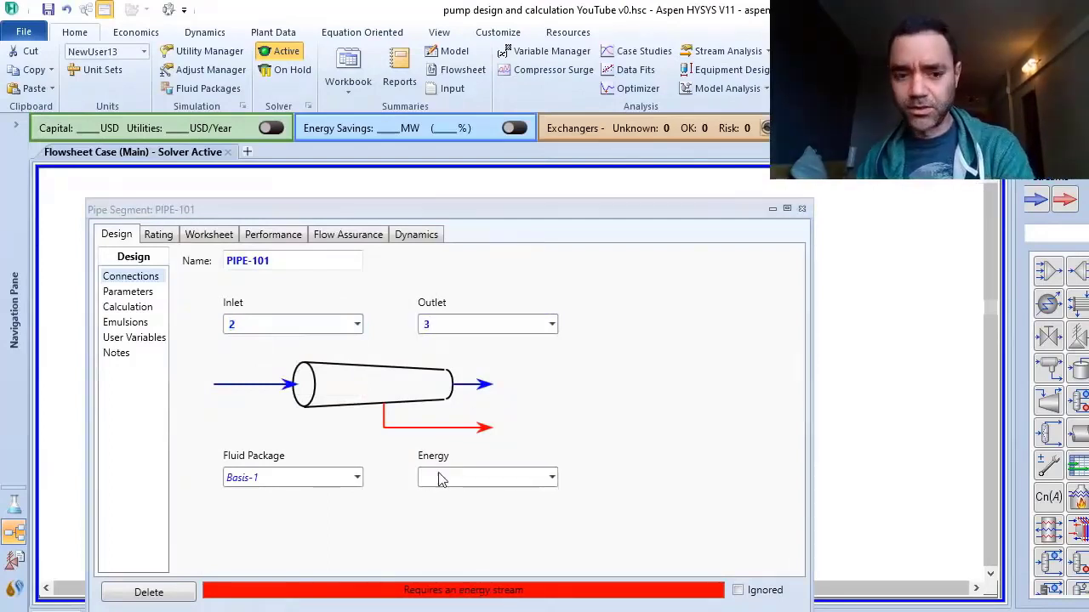
left_click(678, 398)
left_click(430, 477)
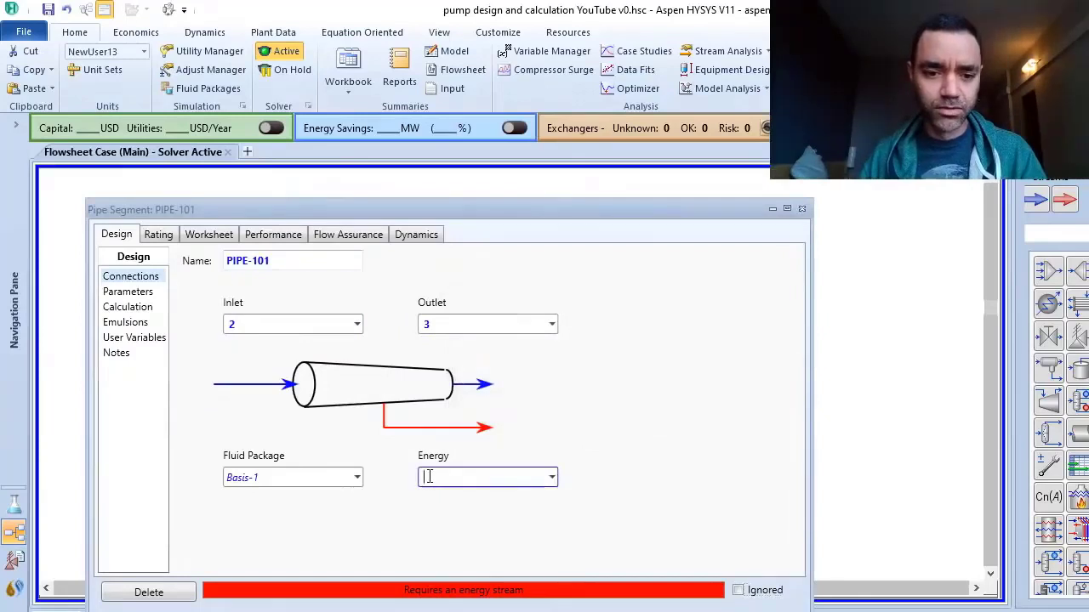
type("Q1")
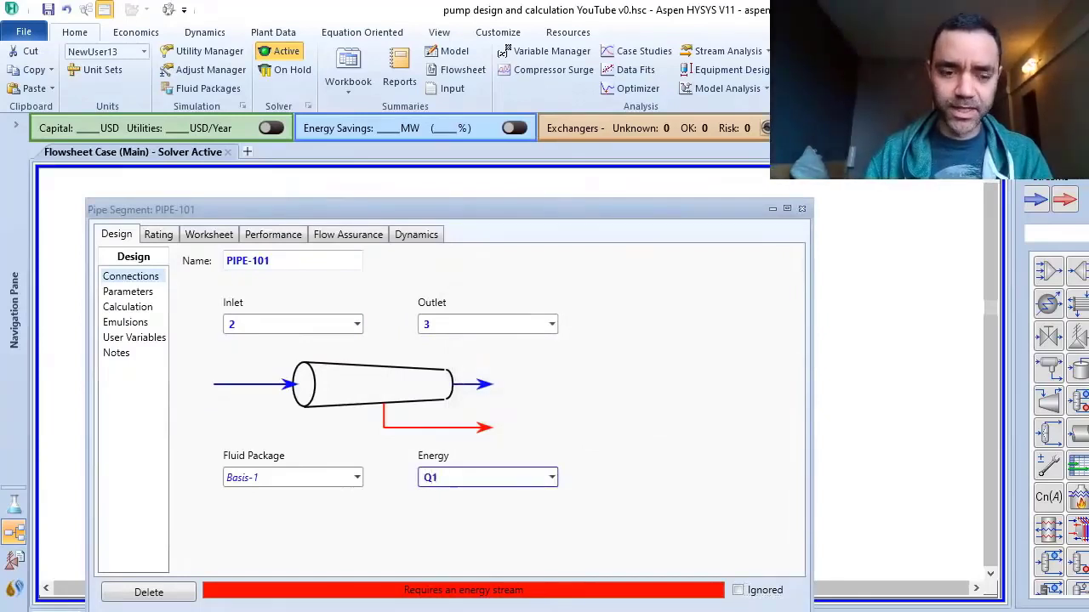
key("Return")
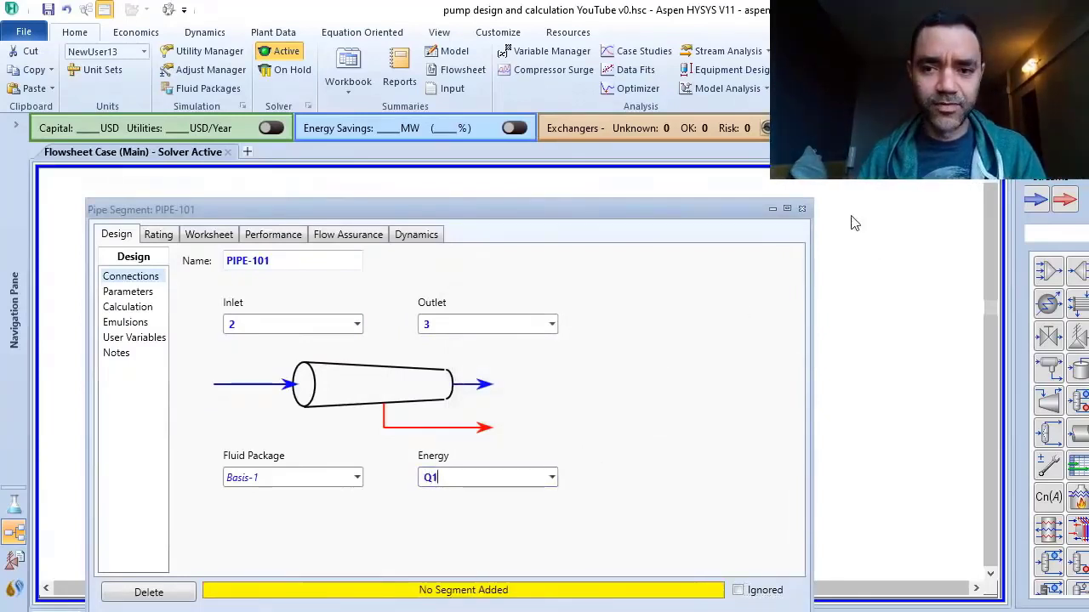
left_click(802, 210)
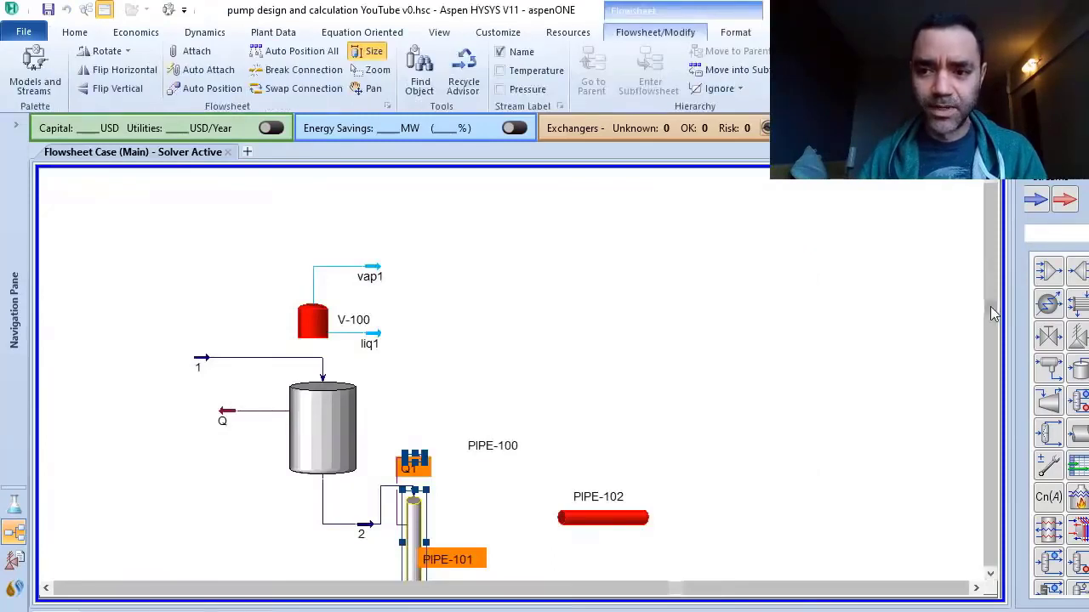
Reposition PIPE-101 and its streams beneath the vessel
left_click_drag(989, 309, 982, 436)
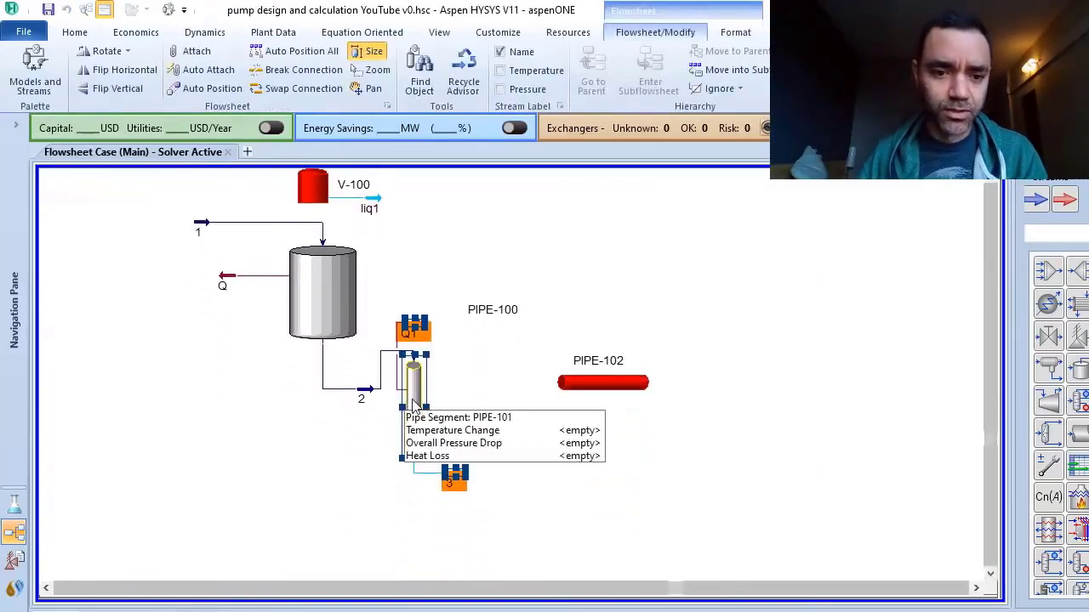
left_click_drag(348, 456, 316, 456)
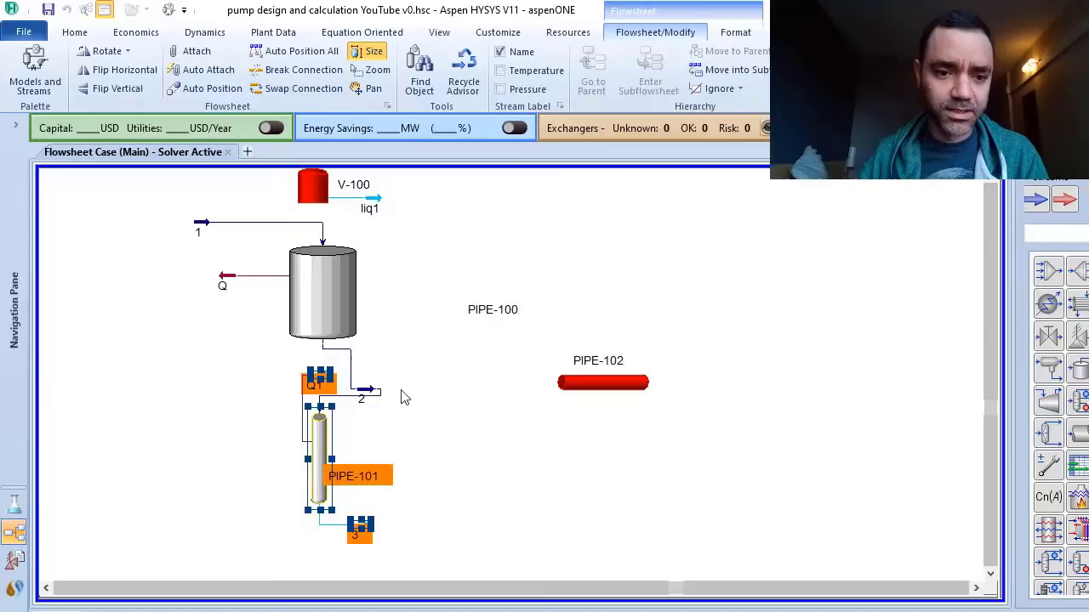
double_click(330, 441)
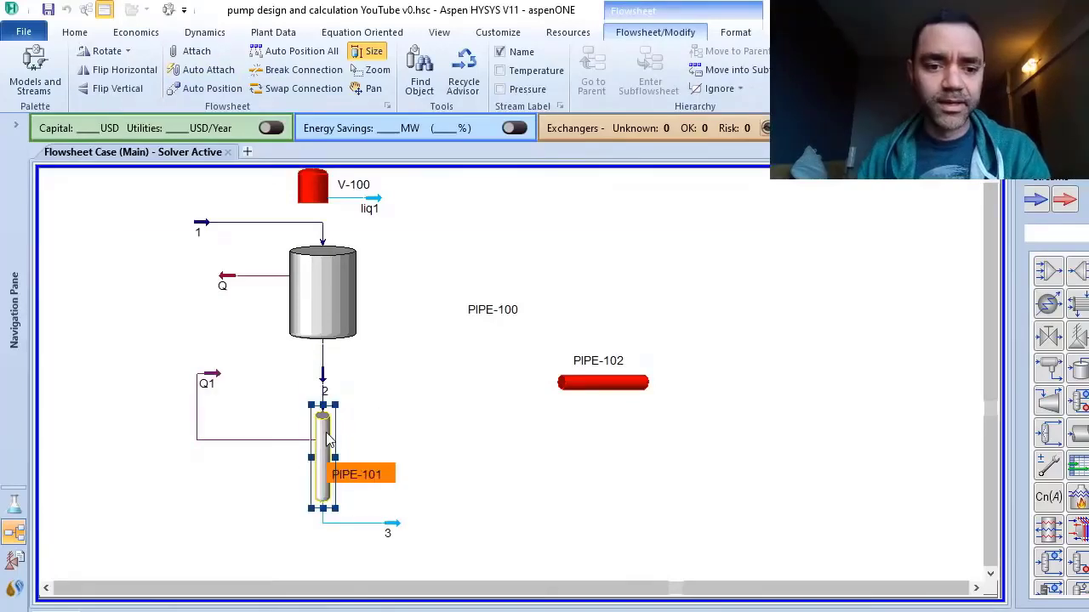
Append PIPE-101's first segment with 2 m length and -2 m elevation change
left_click_drag(388, 241, 447, 98)
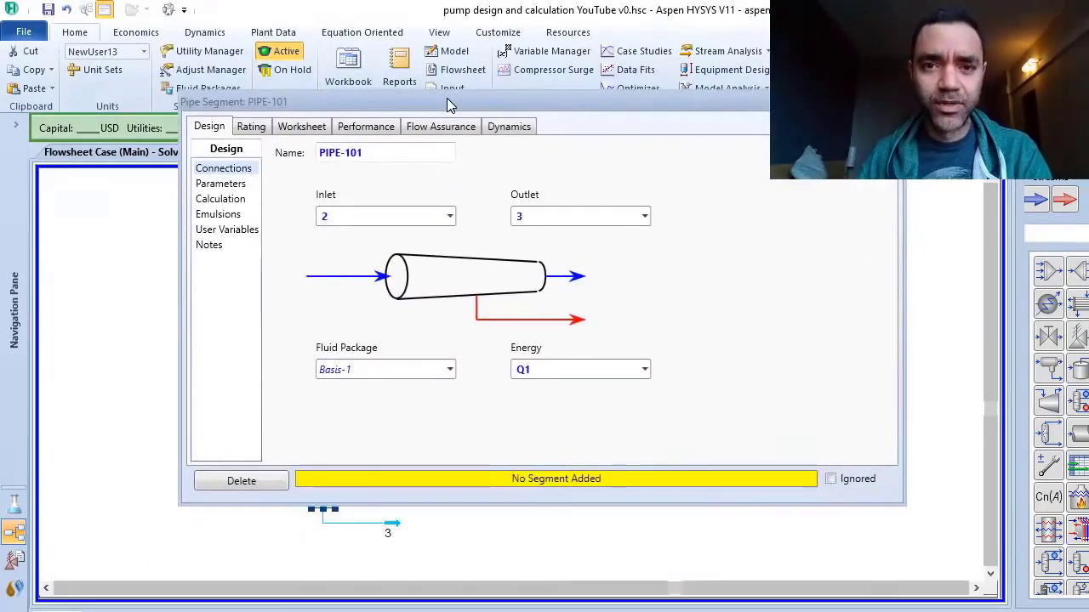
left_click(256, 127)
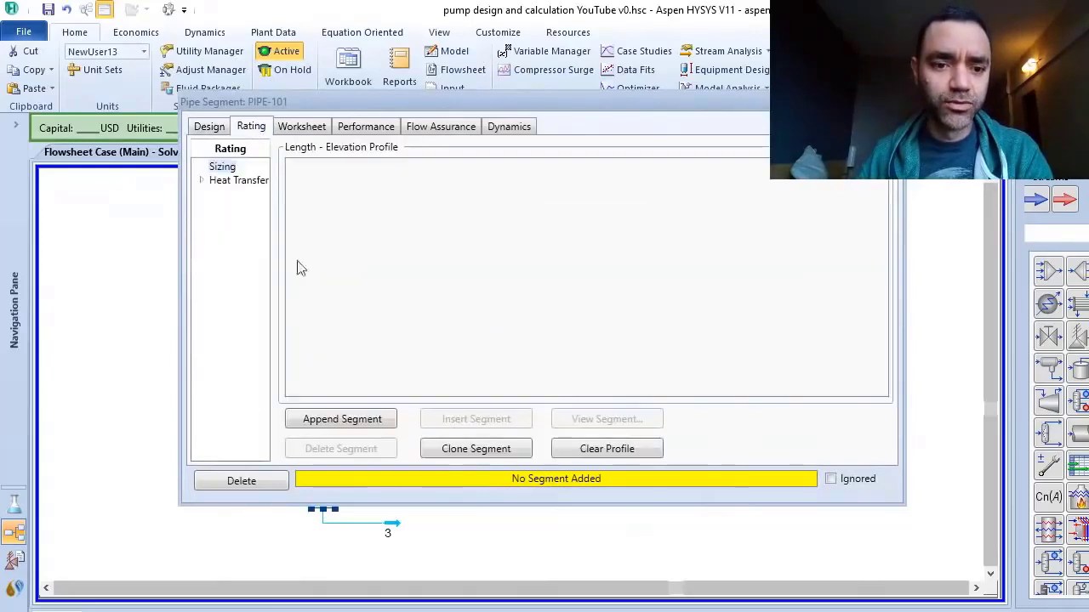
left_click(350, 420)
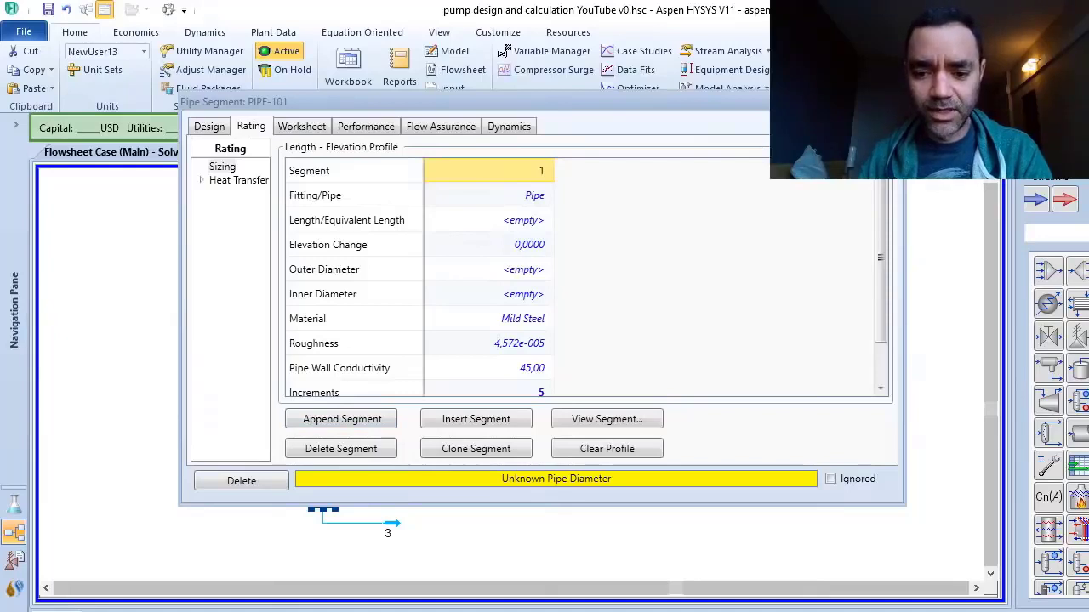
key("alt+Tab")
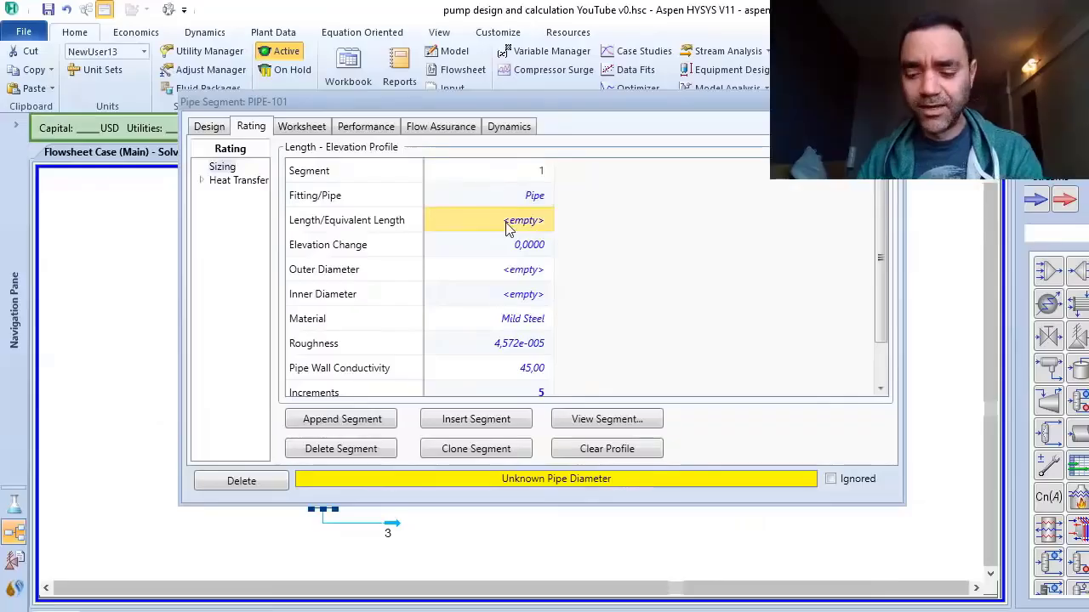
type("2")
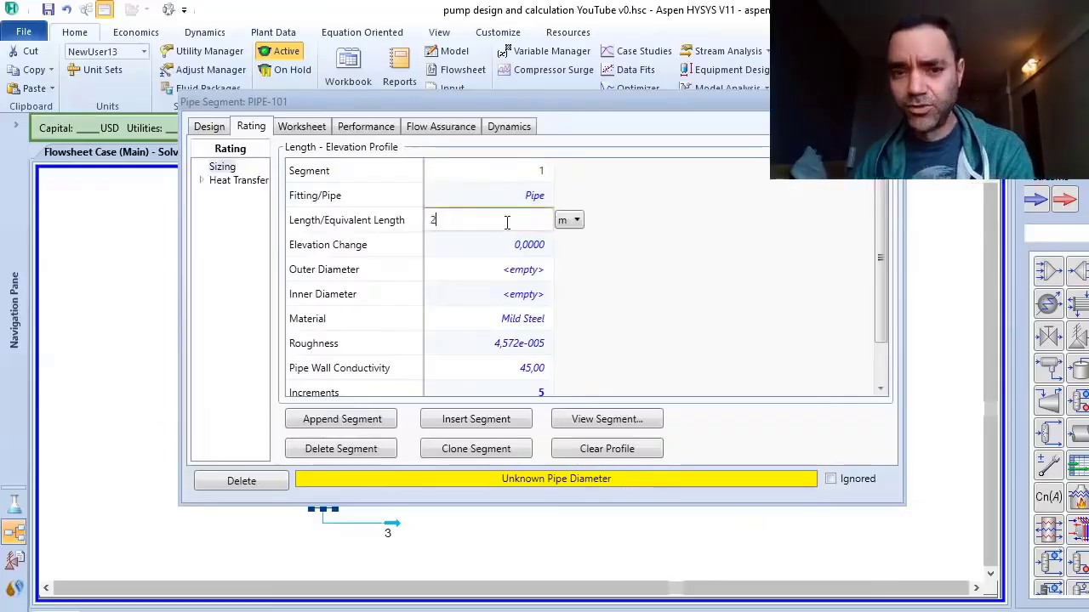
key("Return")
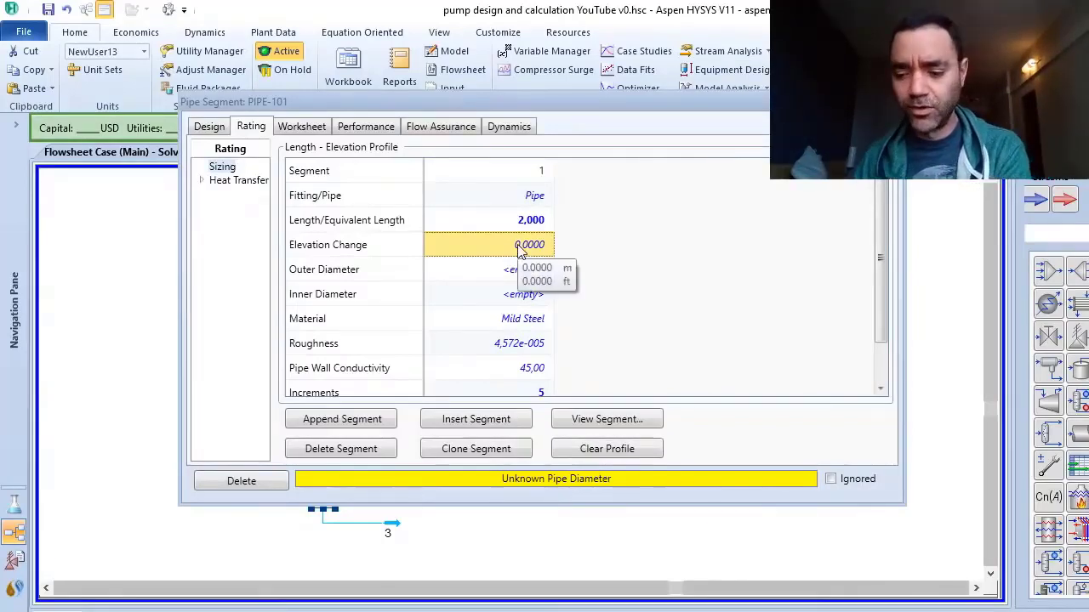
left_click(521, 245)
type("-2")
key("Return")
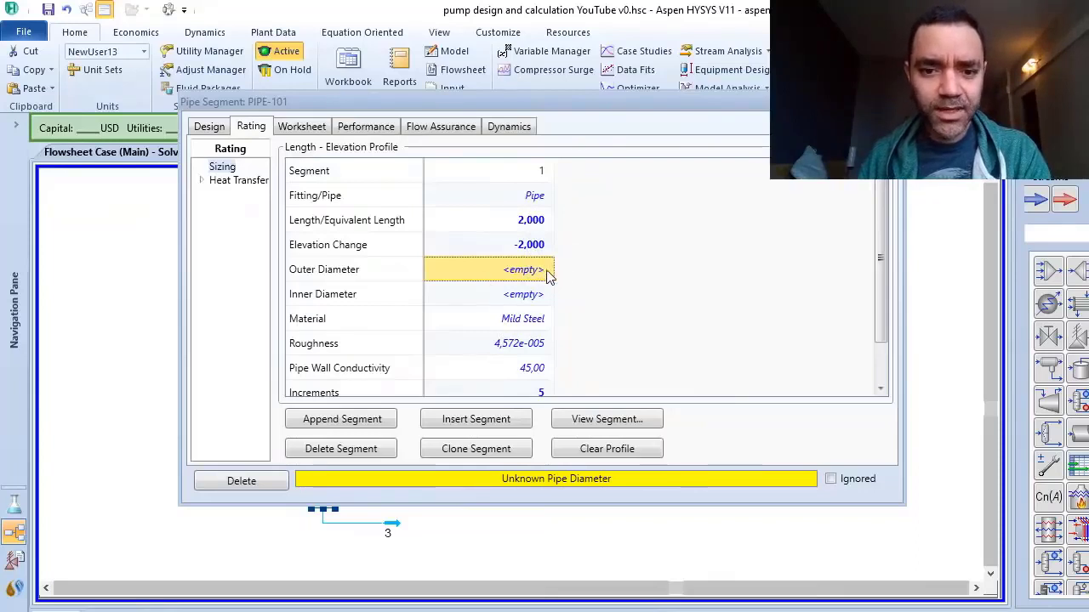
Size segment 1 as 8-inch Schedule STD pipe, giving 8.625 OD and 7.981 ID
double_click(547, 275)
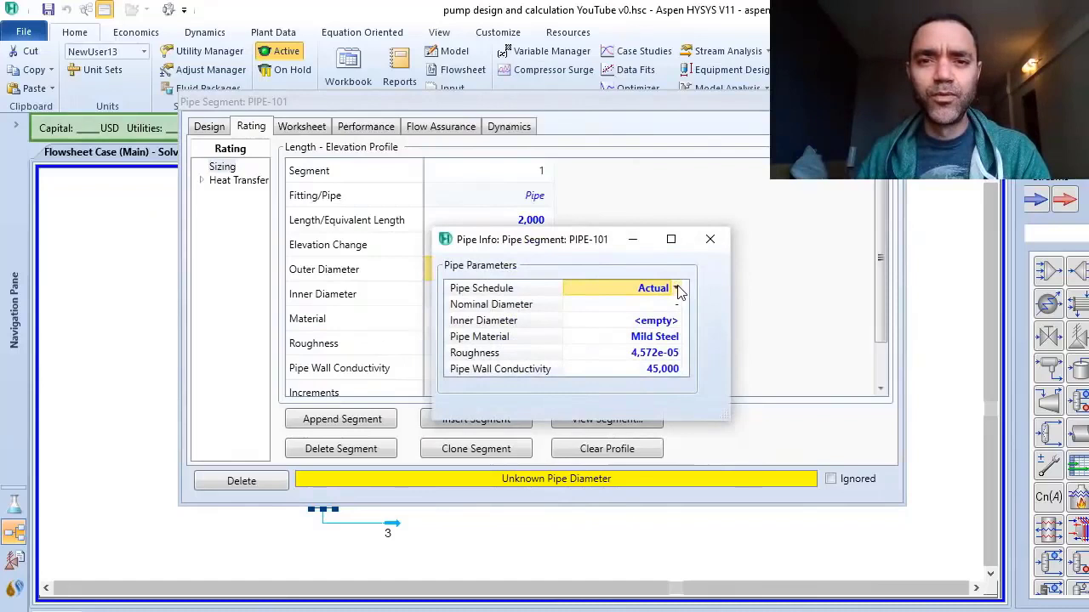
left_click(681, 291)
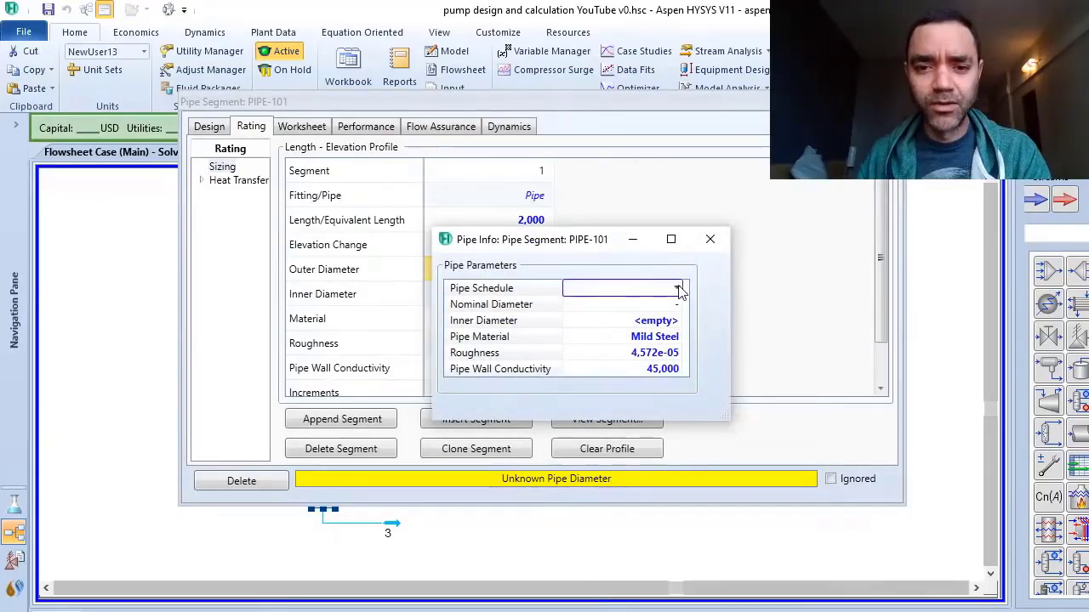
left_click(677, 289)
left_click(633, 399)
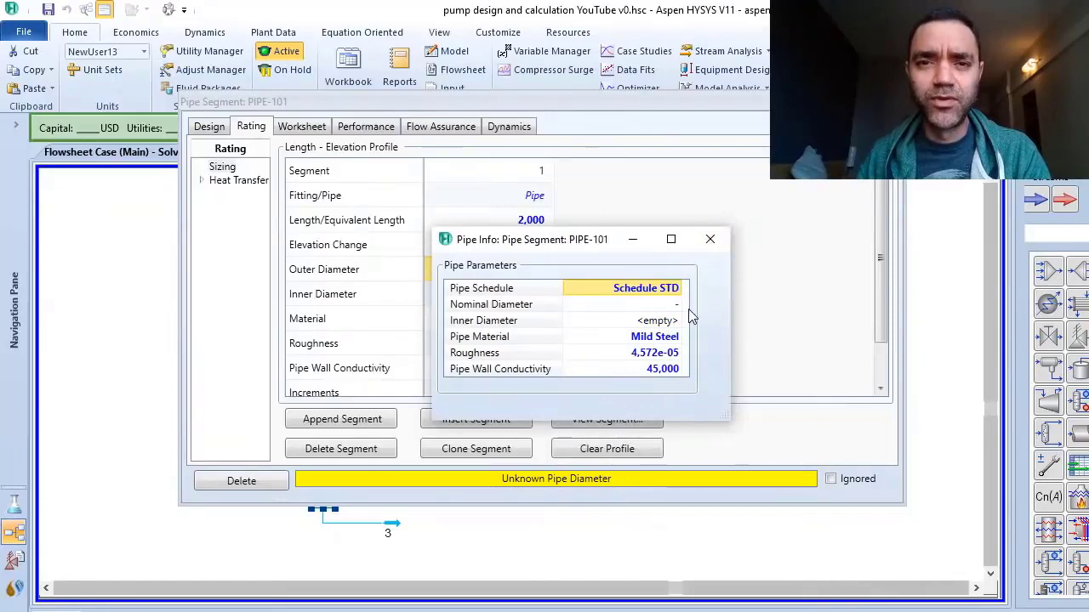
mouse_move(680, 311)
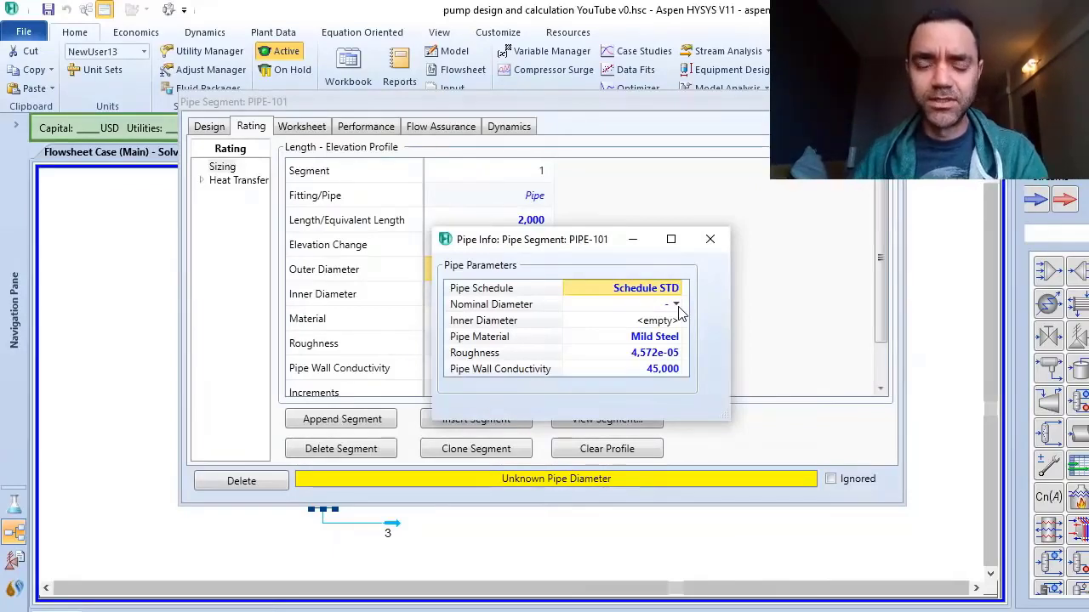
left_click(677, 305)
left_click(677, 305)
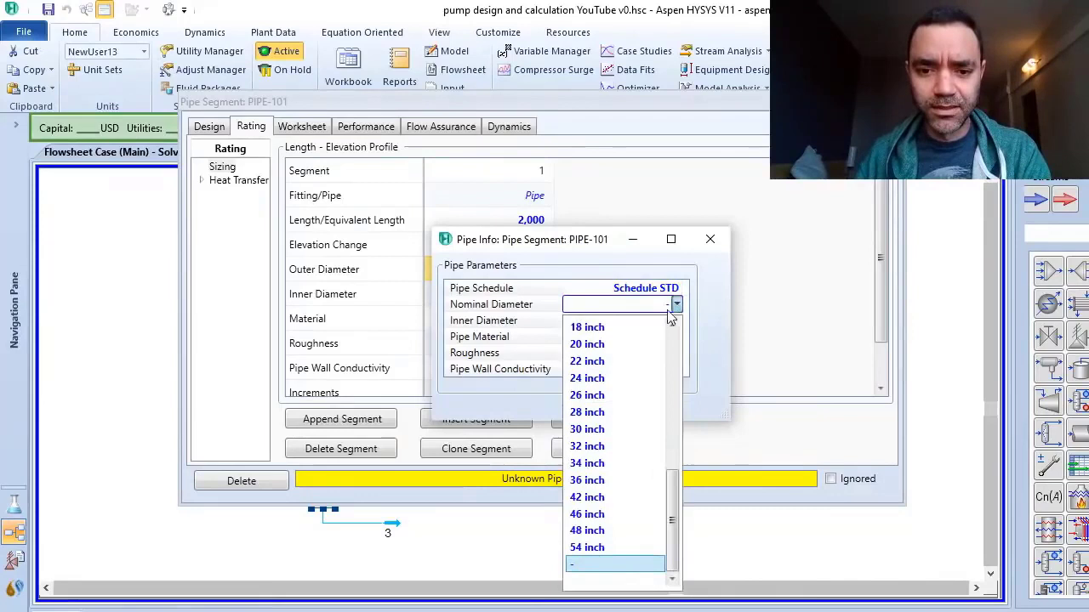
scroll(636, 396, "up", 3)
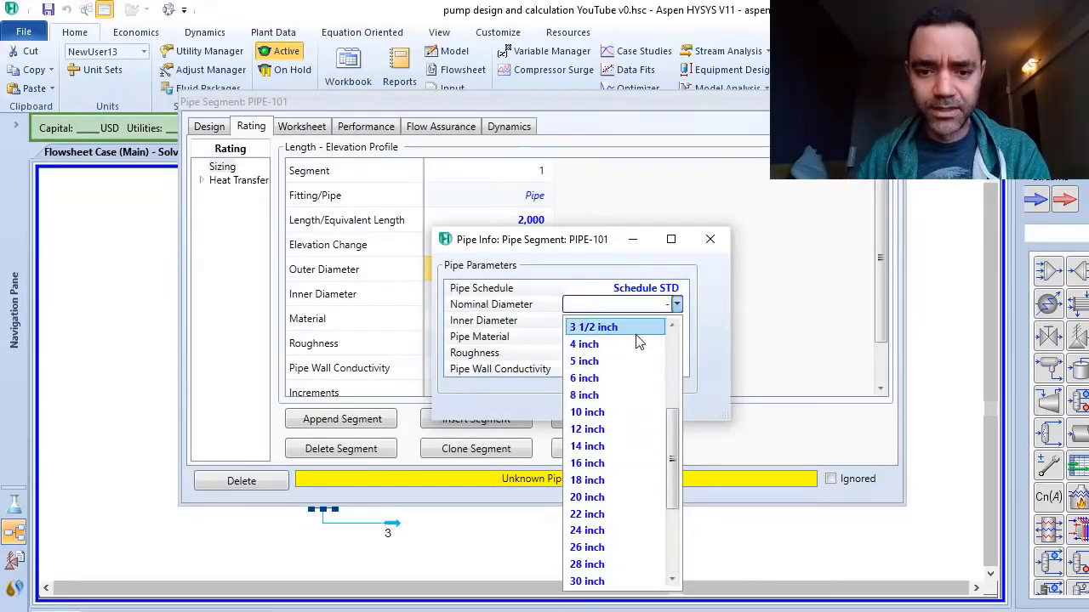
left_click(587, 396)
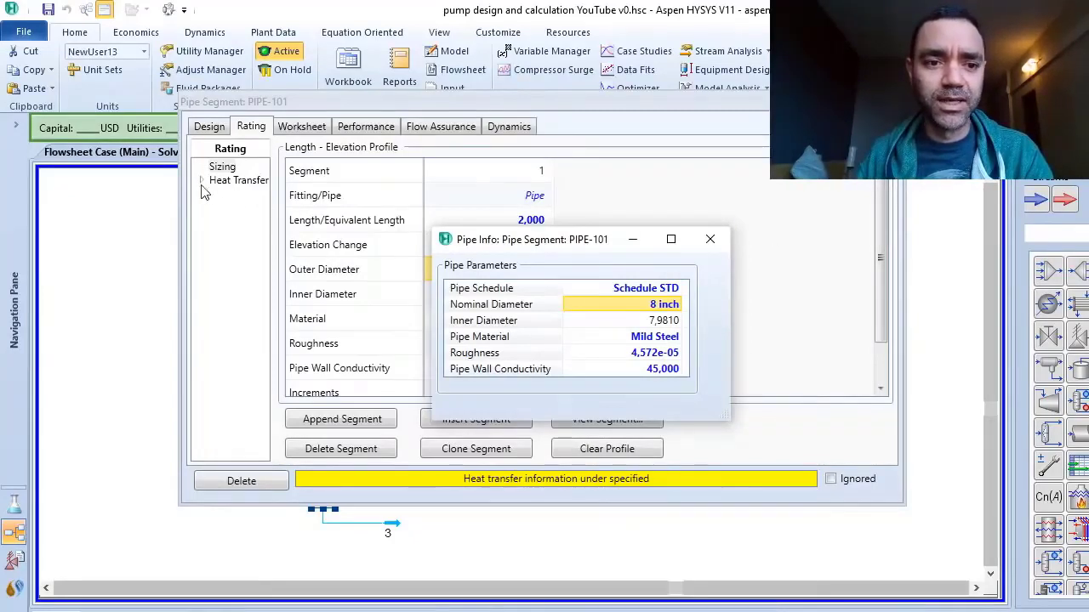
left_click(710, 239)
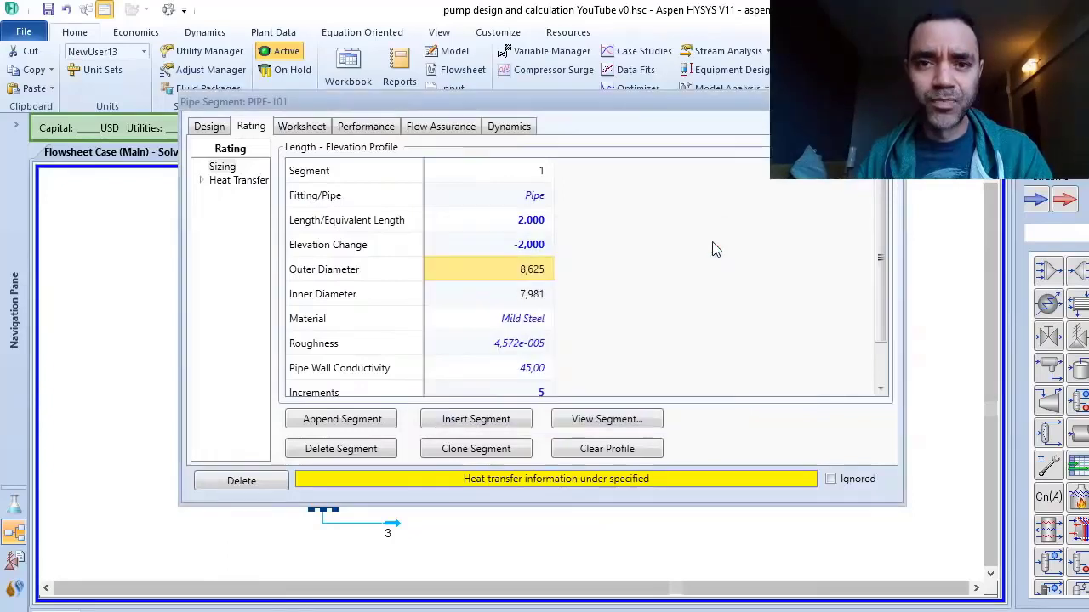
Set PIPE-101's heat loss to 0 kJ/h so stream 3 solves at 21.40 C, 1.238 bar
left_click(223, 181)
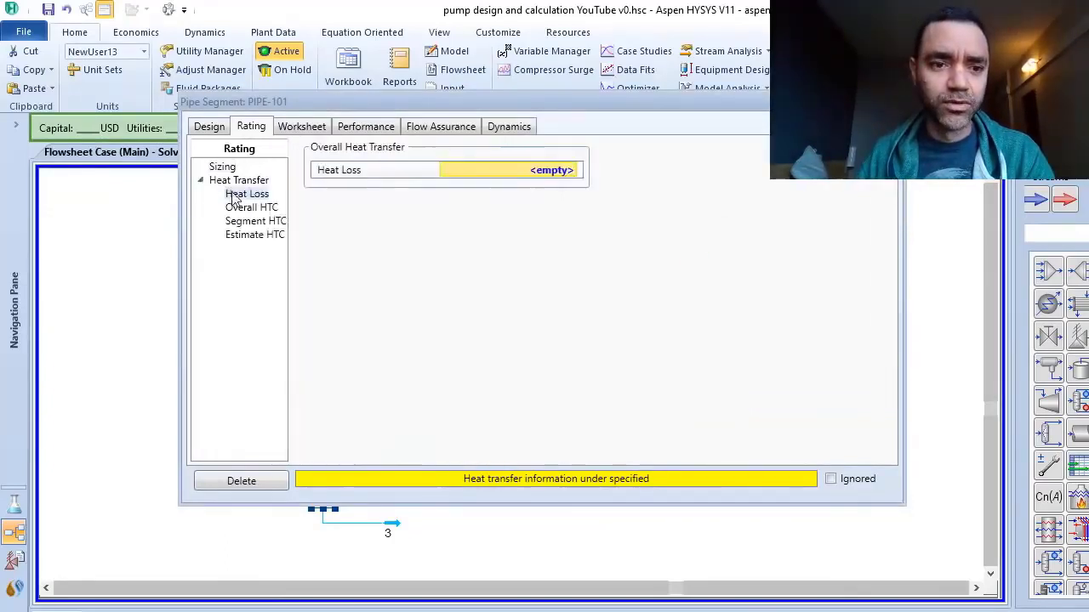
left_click(548, 173)
type("0")
key("Return")
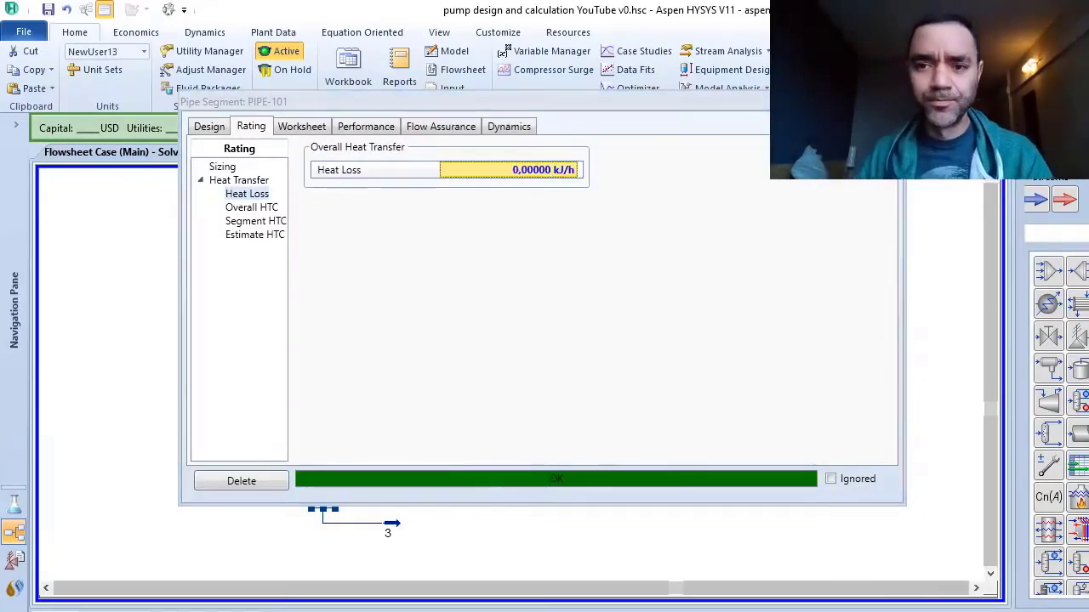
left_click(525, 474)
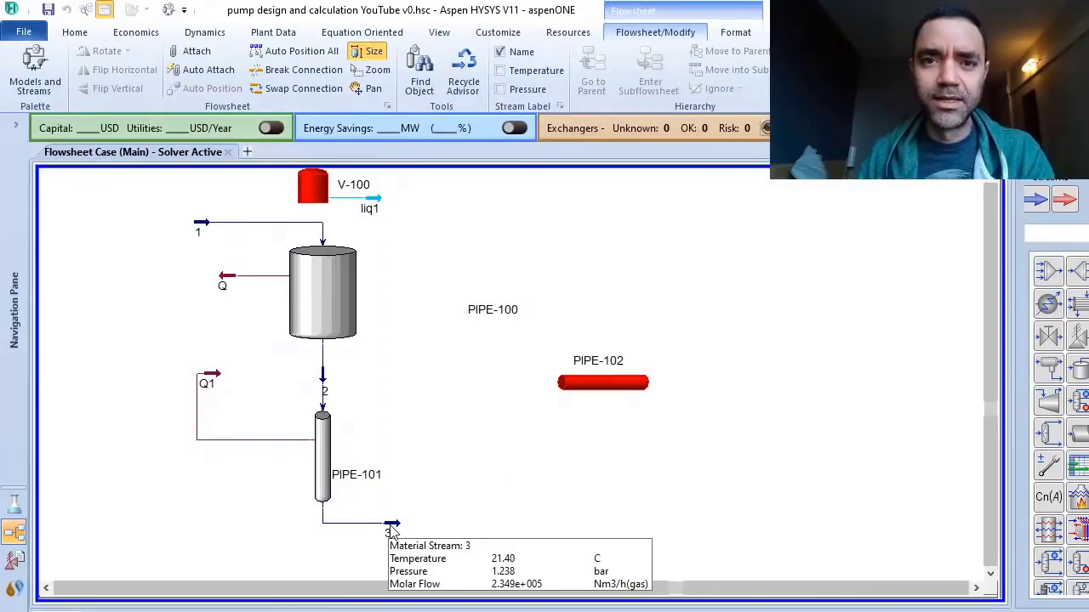
mouse_move(312, 299)
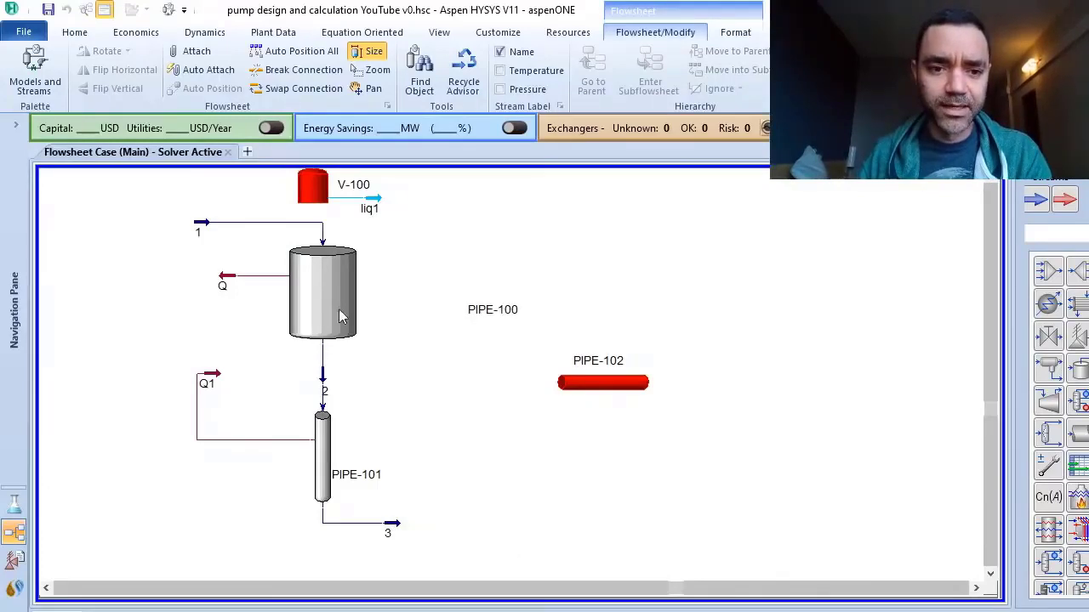
mouse_move(394, 534)
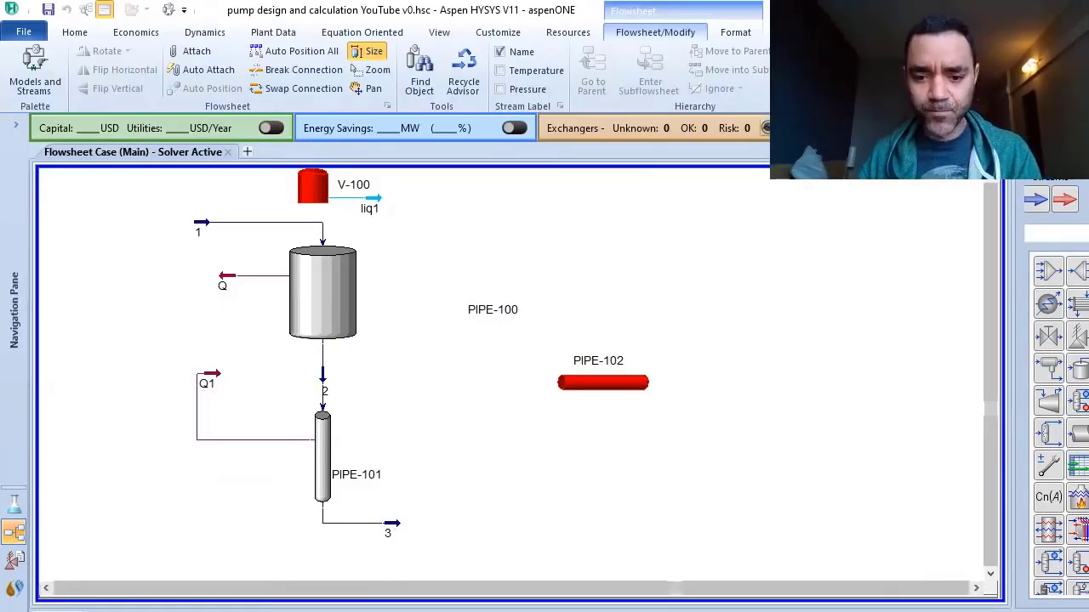
Connect PIPE-102 with inlet stream 3, outlet stream 4 and energy stream Q2
left_click(601, 382)
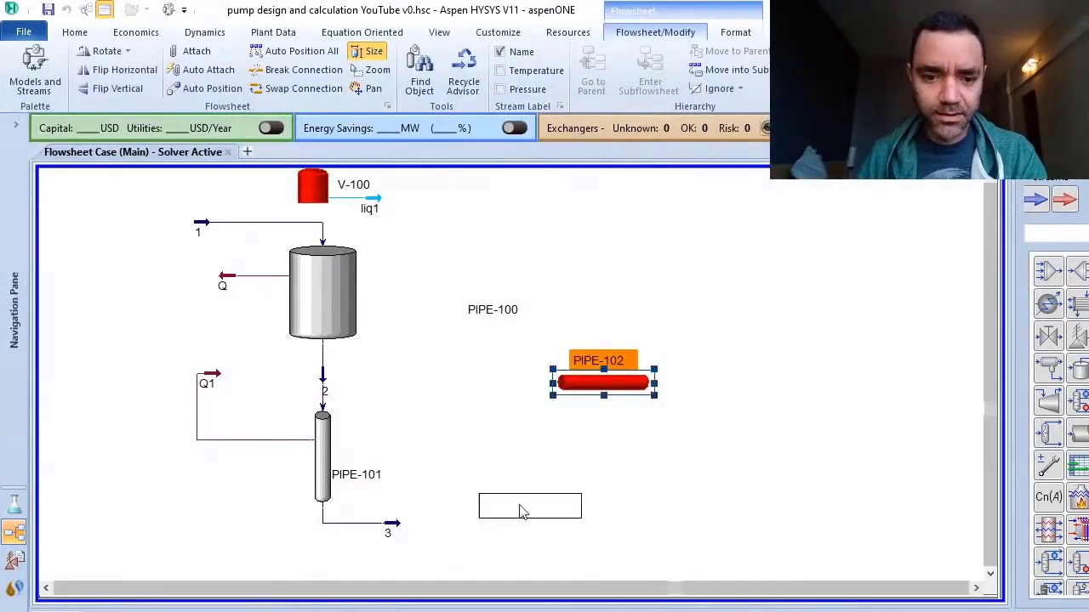
left_click_drag(523, 511, 464, 518)
double_click(454, 519)
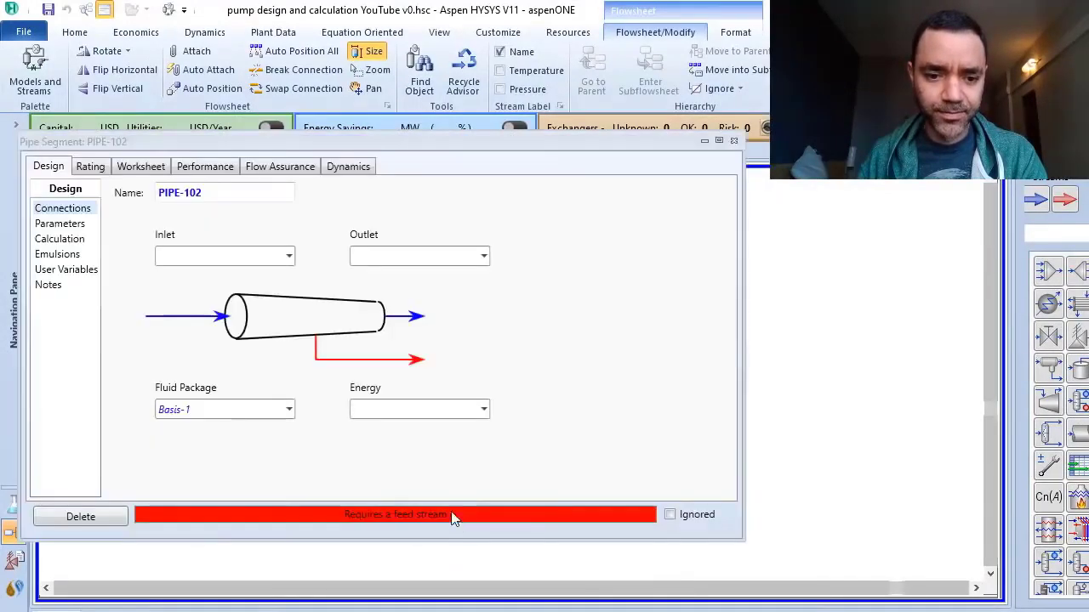
left_click(289, 256)
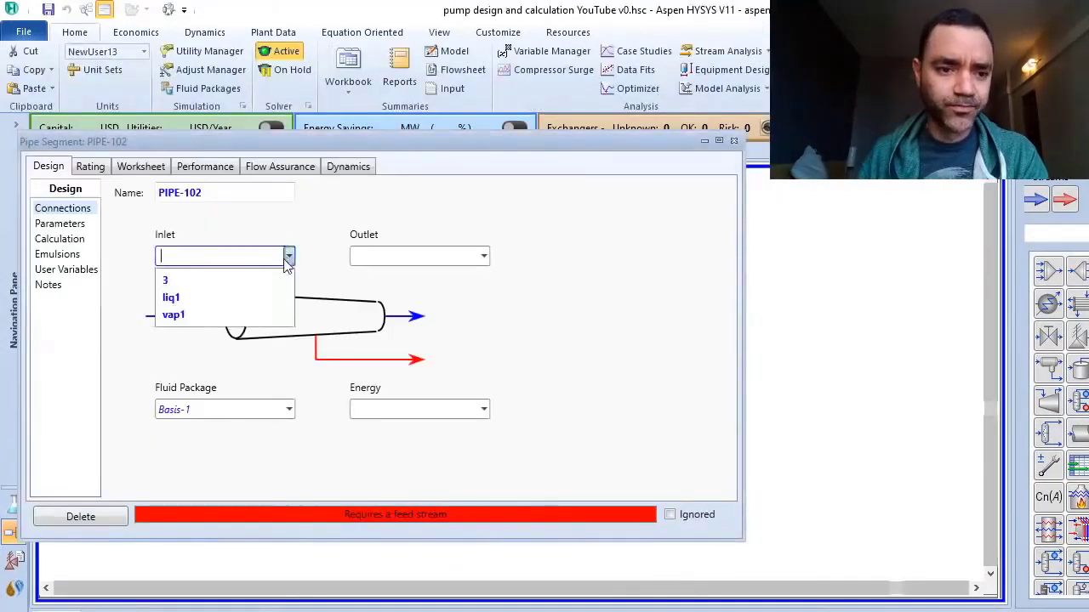
left_click(197, 283)
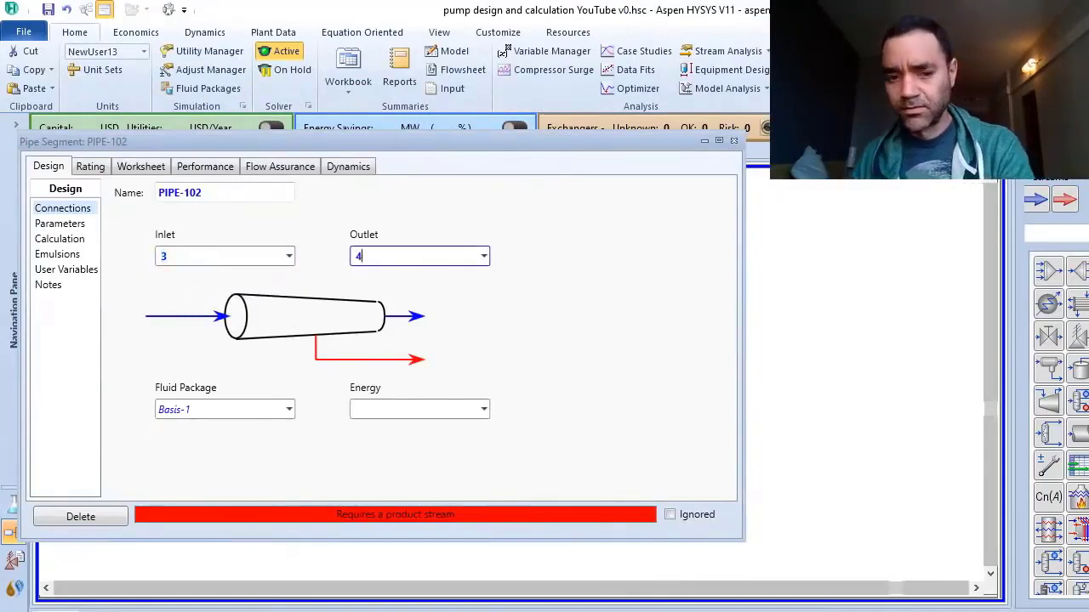
type("4")
key("Return")
left_click(372, 408)
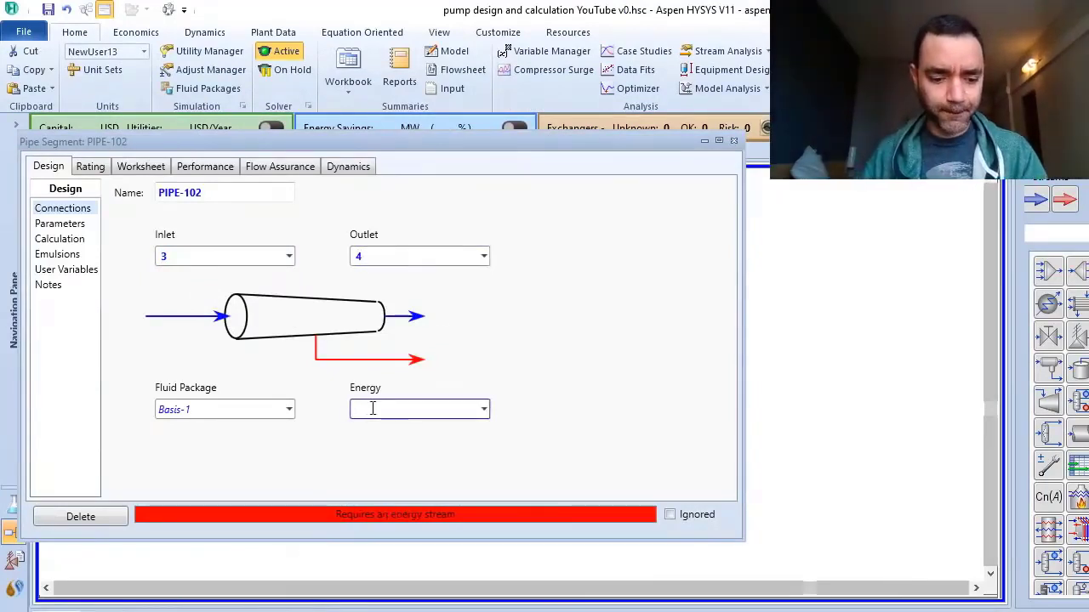
key("Return")
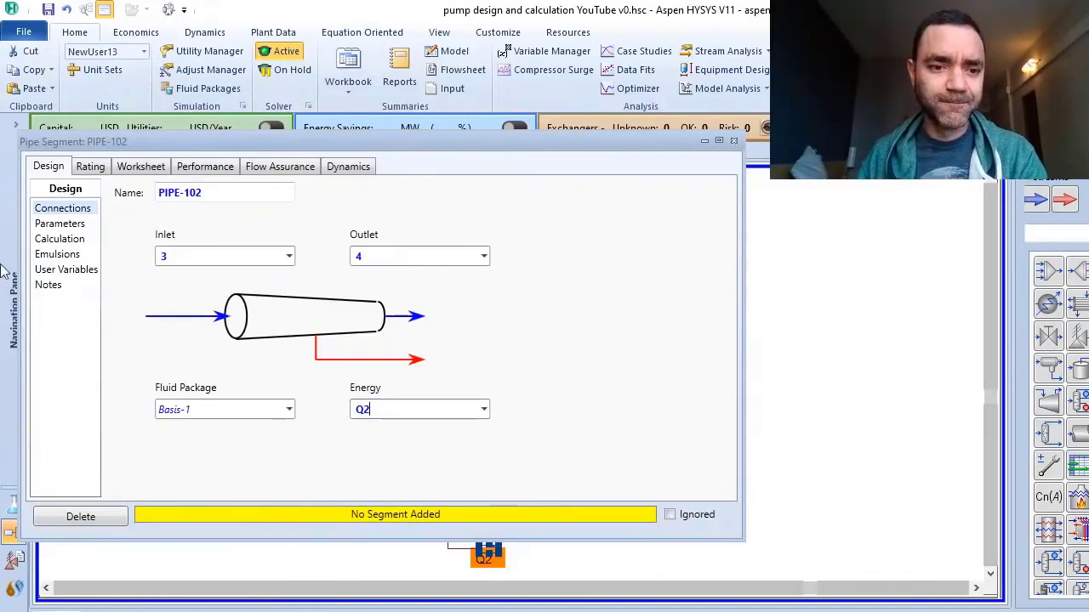
Append PIPE-102's first segment with a 5 m length
left_click(67, 224)
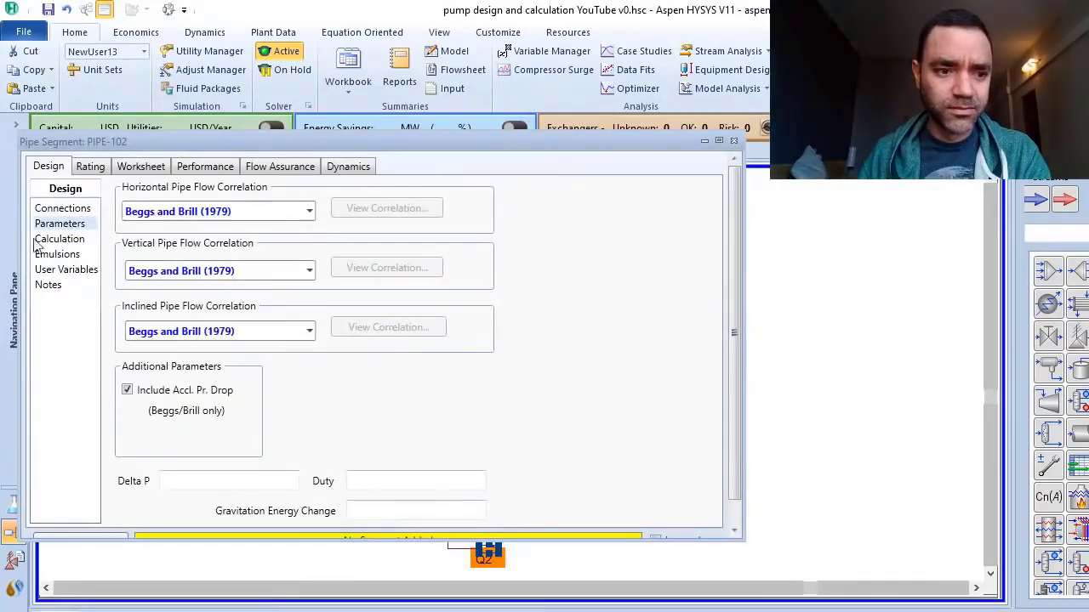
left_click(91, 167)
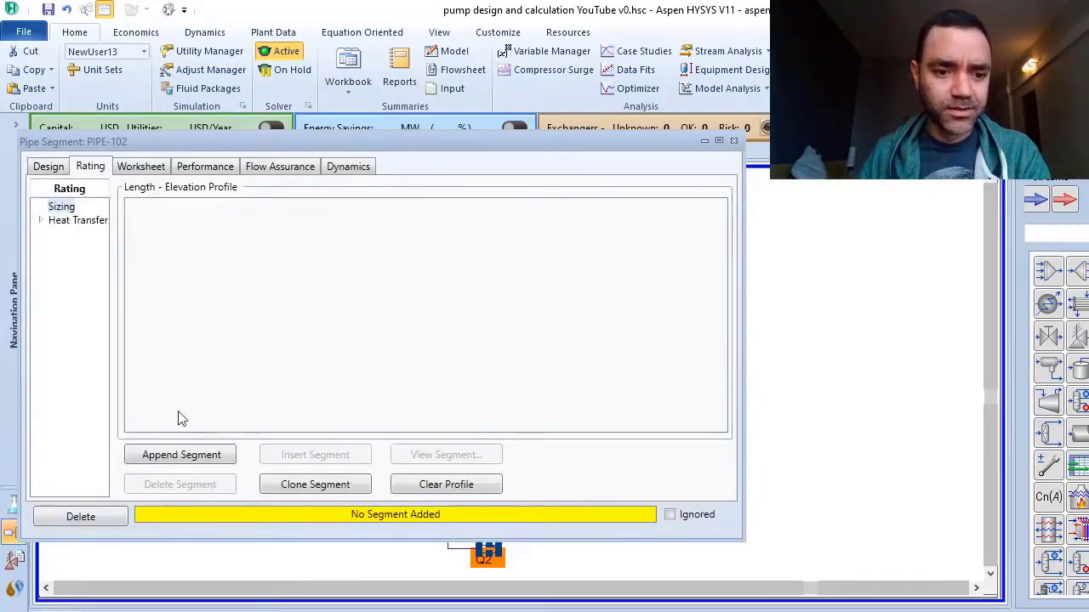
left_click(208, 455)
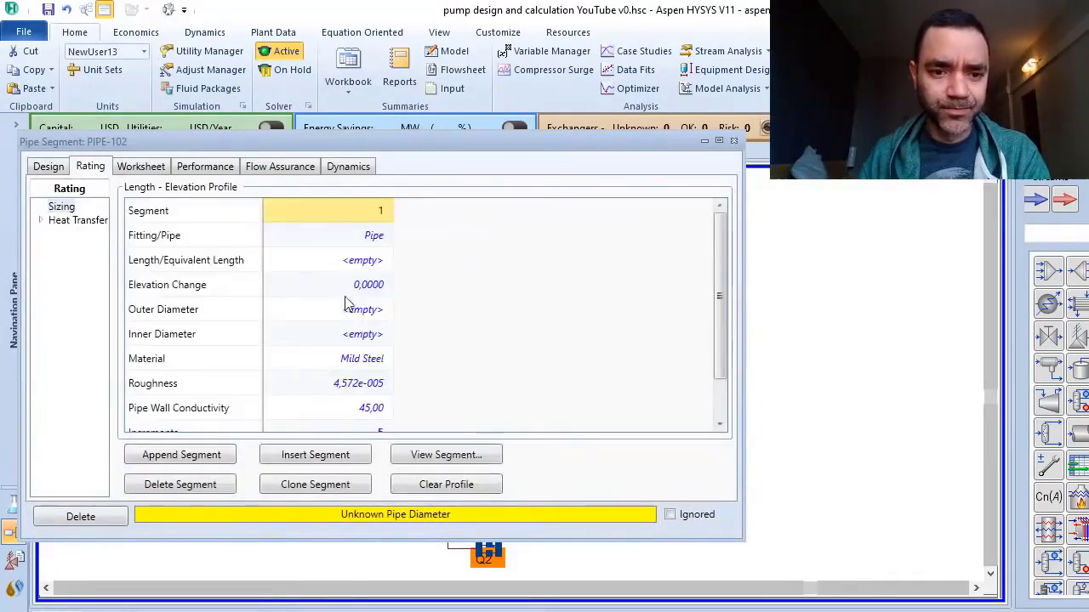
left_click(378, 262)
key("Down")
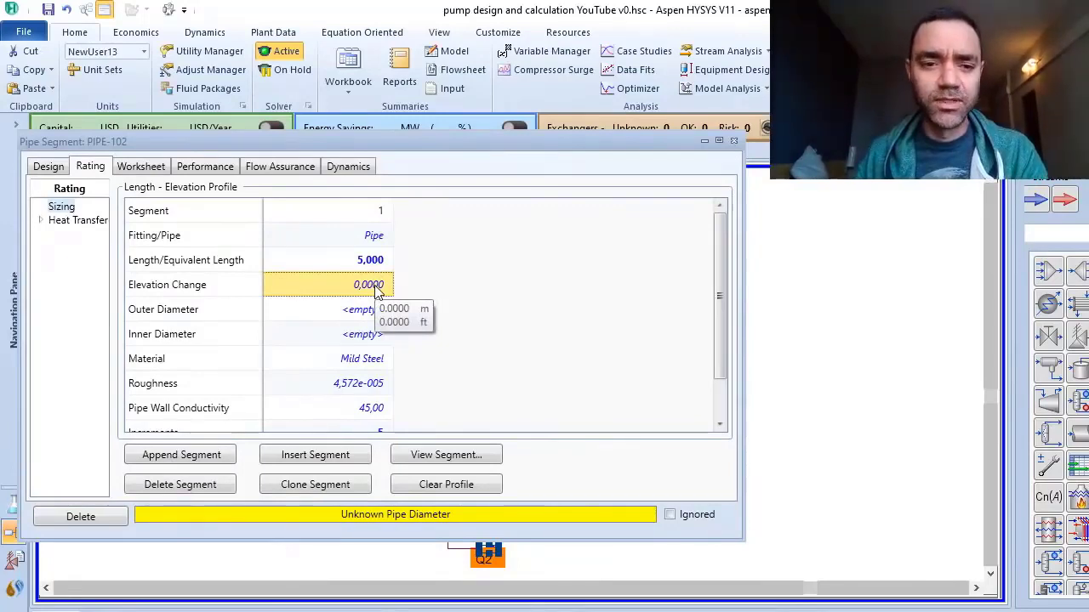
Size PIPE-102's segment 1 as 8-inch Schedule STD pipe
left_click(375, 311)
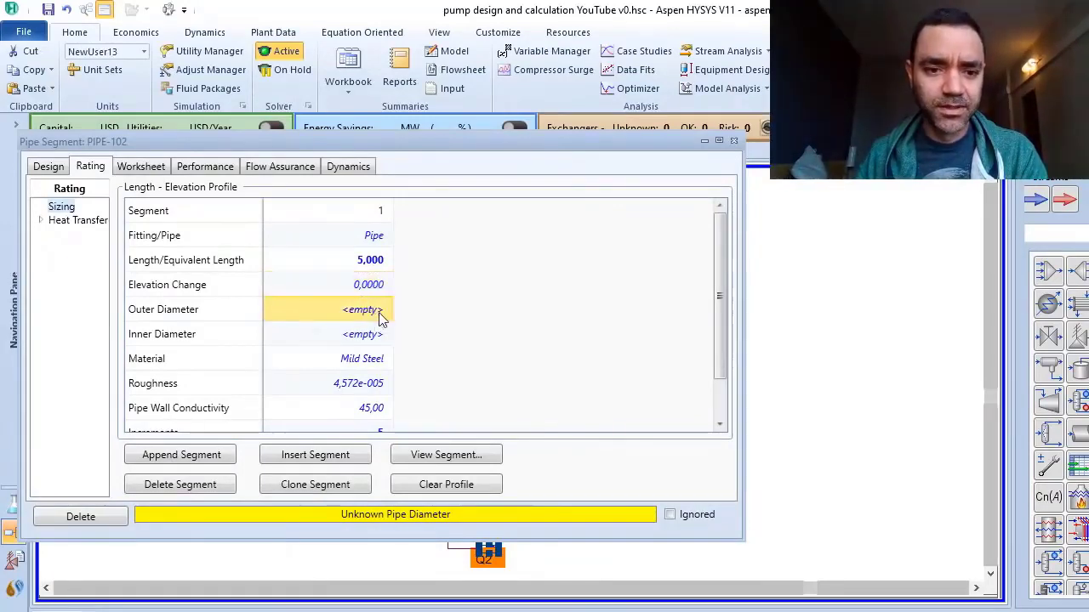
left_click(380, 317)
left_click(414, 313)
left_click(655, 288)
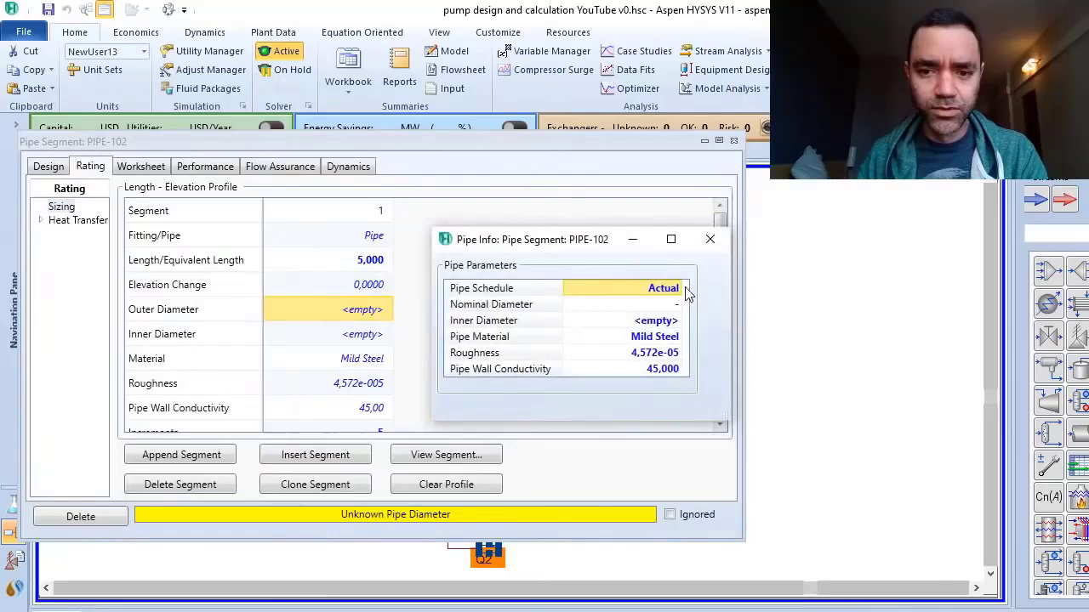
left_click(677, 288)
left_click(656, 397)
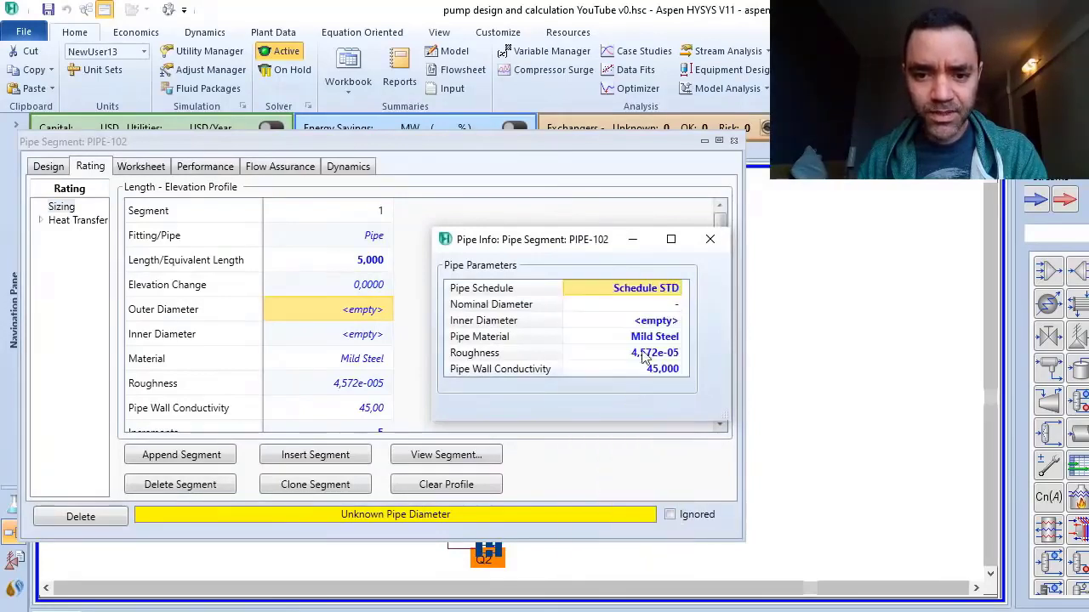
left_click(676, 305)
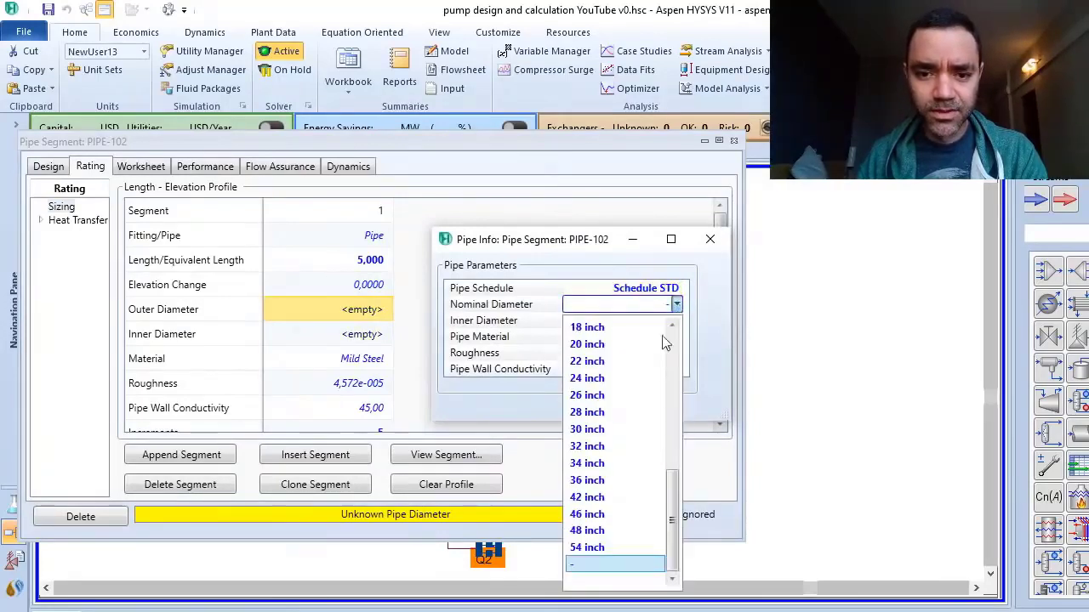
scroll(662, 349, "up", 5)
scroll(659, 358, "down", 1)
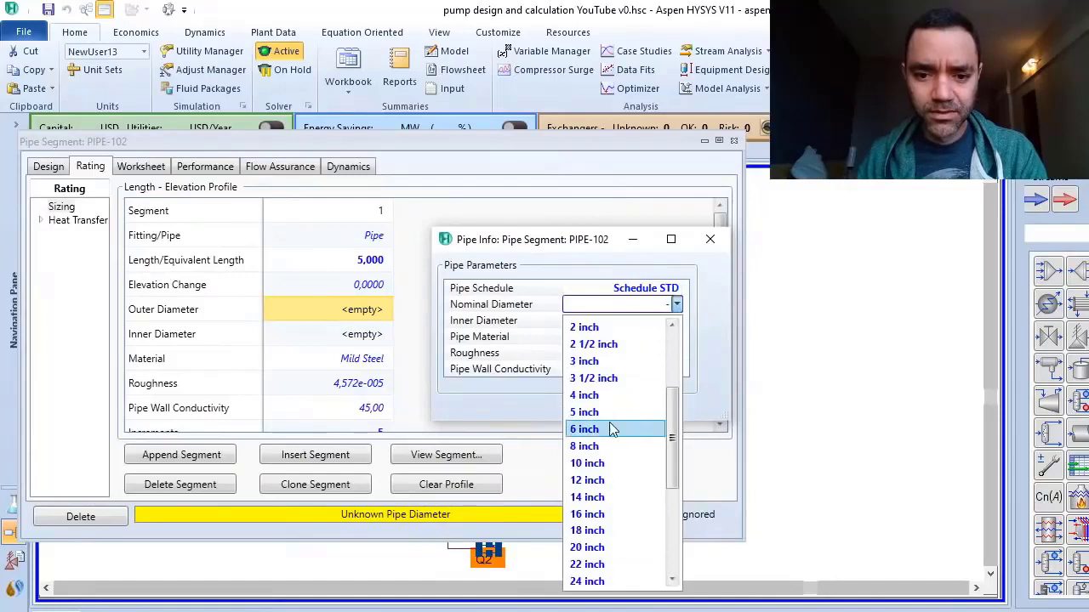
left_click(616, 445)
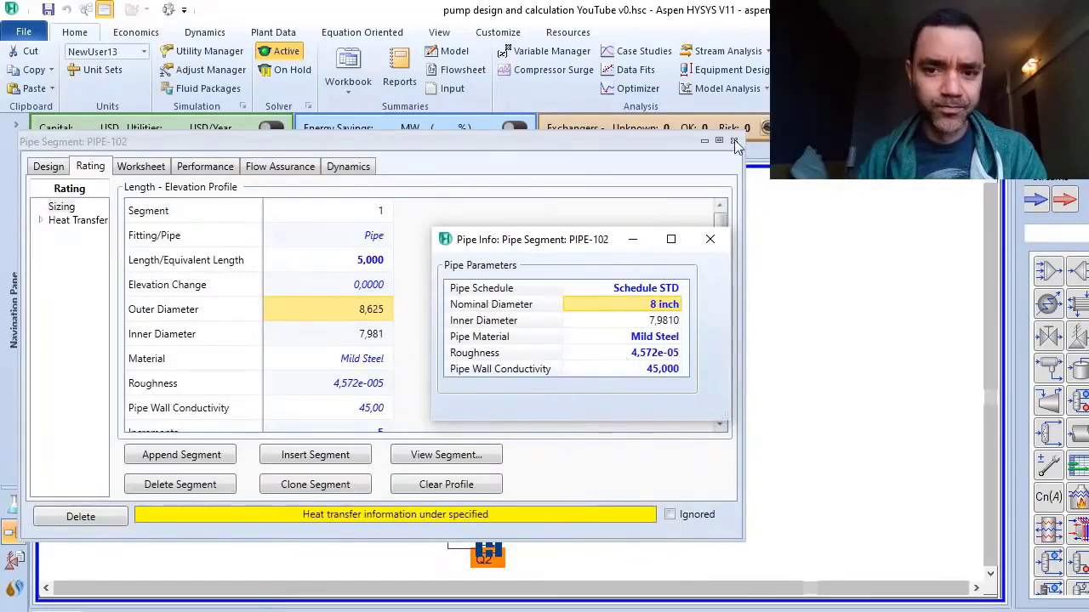
Set PIPE-102's heat loss to 0 kJ/h
left_click(711, 240)
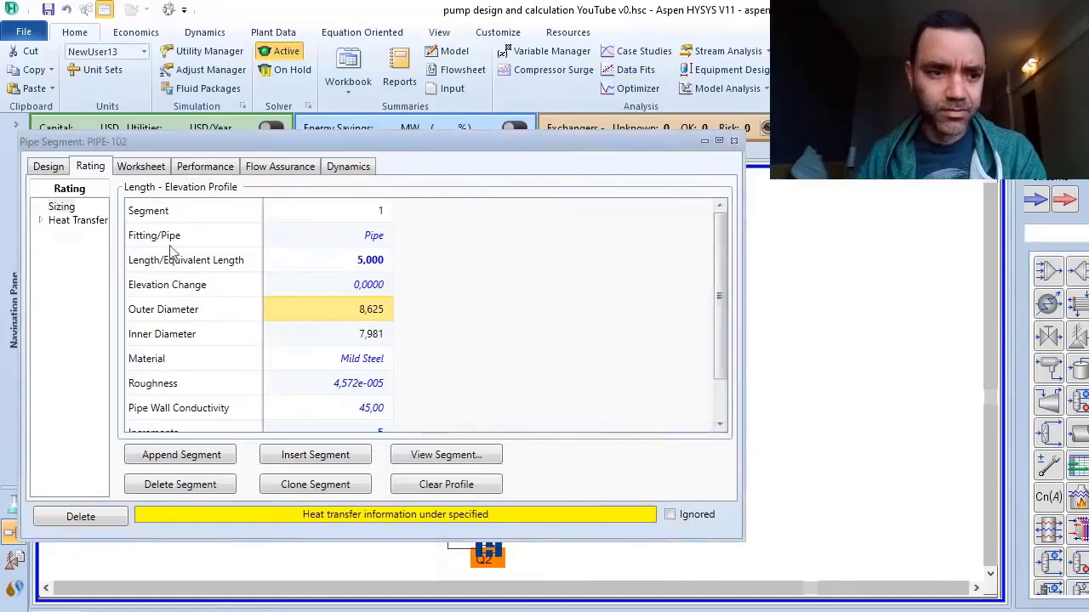
left_click(75, 221)
left_click(380, 216)
type("0")
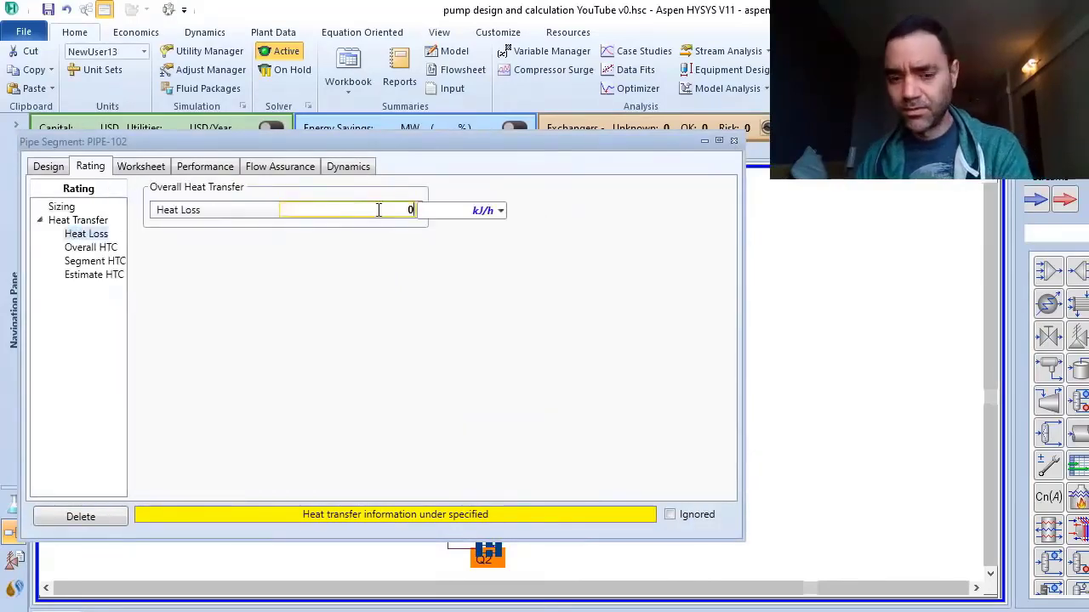
key("Return")
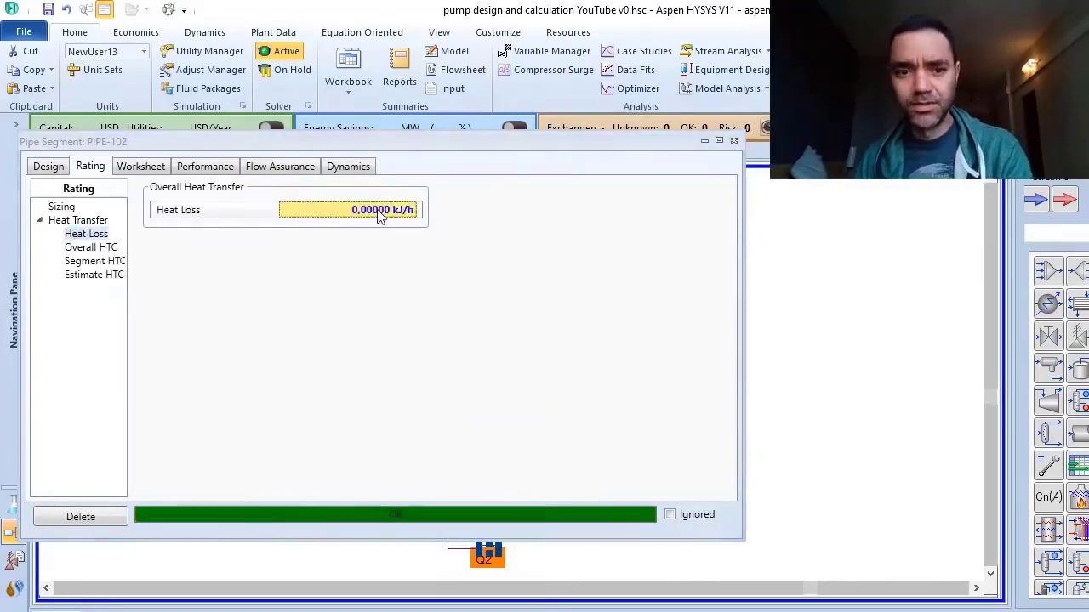
Close PIPE-102's form and move stream 4 rightward and Q2 below the pipe
left_click(734, 141)
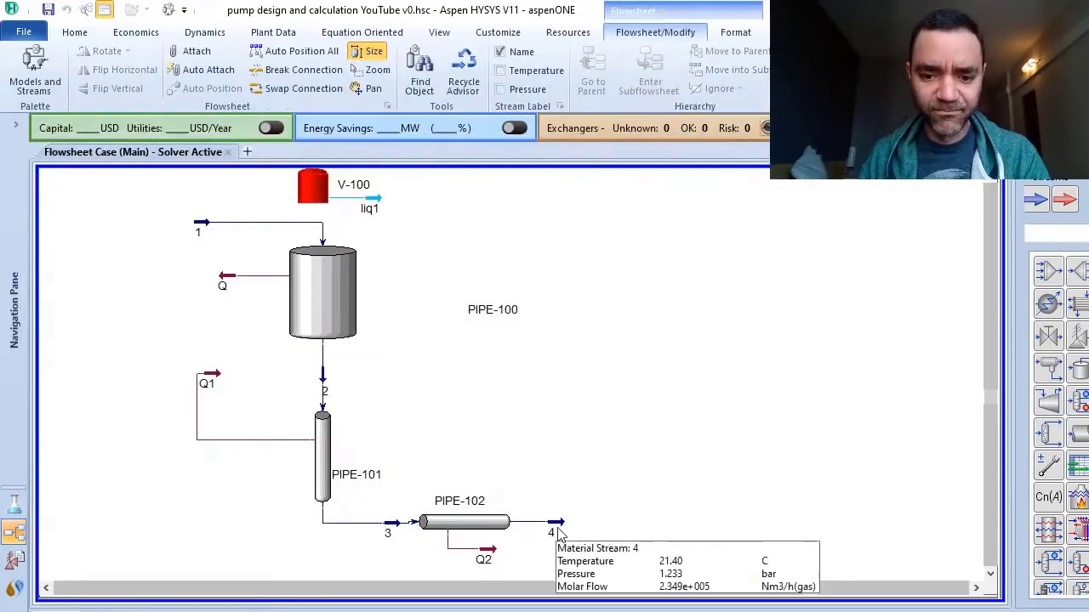
left_click(464, 538)
left_click_drag(465, 544, 473, 547)
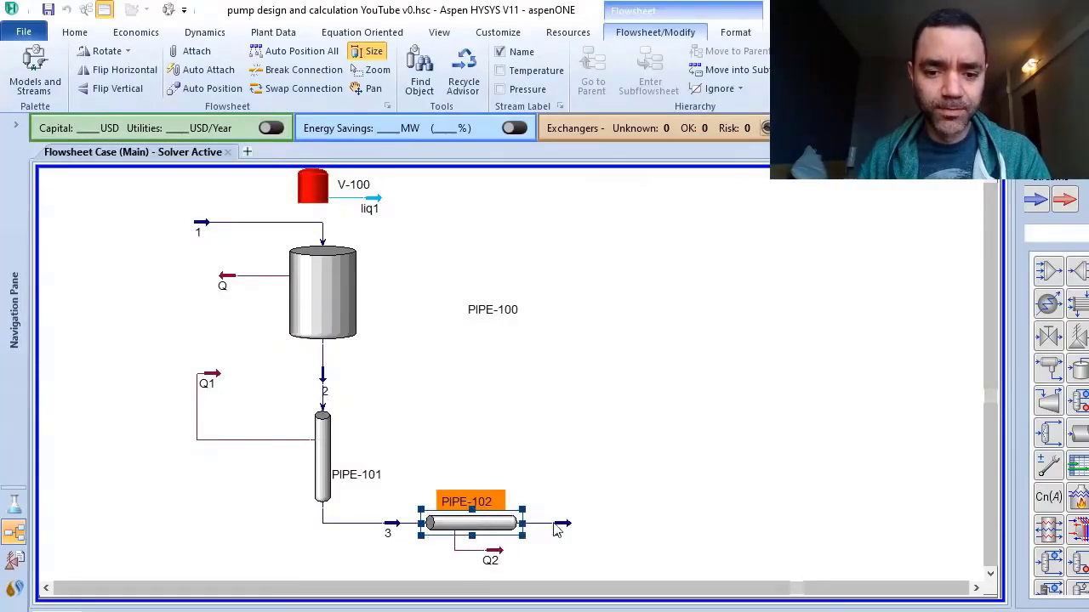
left_click_drag(558, 527, 599, 527)
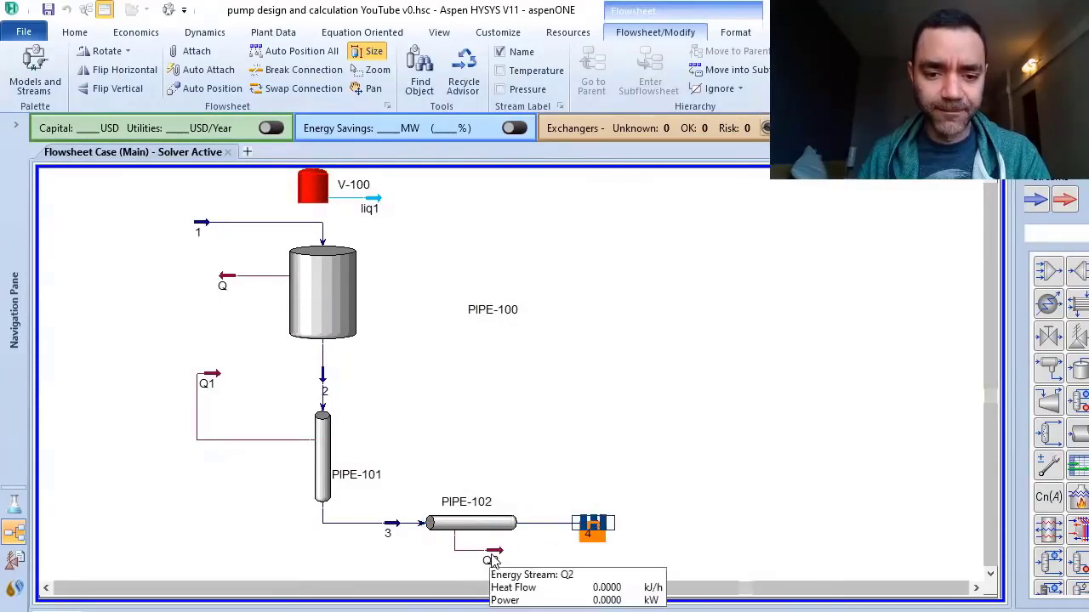
left_click_drag(492, 551, 516, 564)
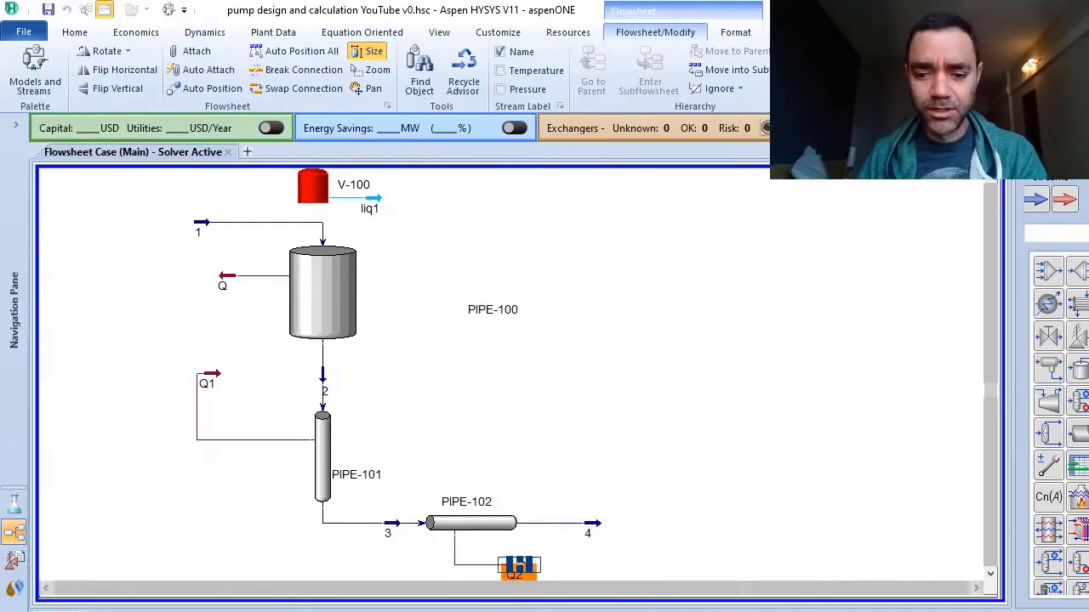
key("alt+Tab")
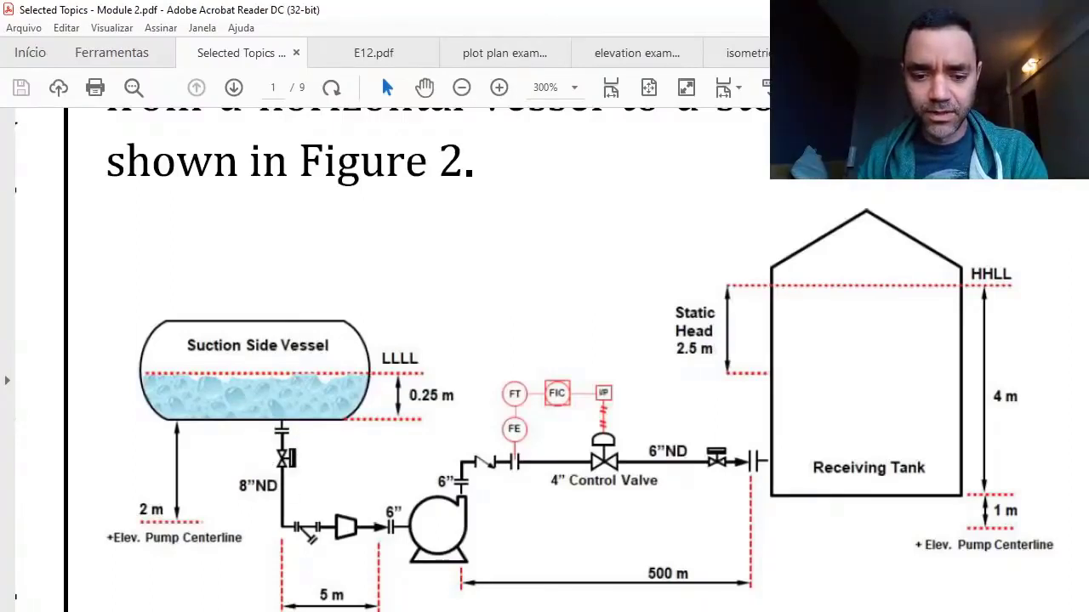
Return to HYSYS after checking Figure 2's 8-inch ND, 5 m suction line
key("alt+Tab")
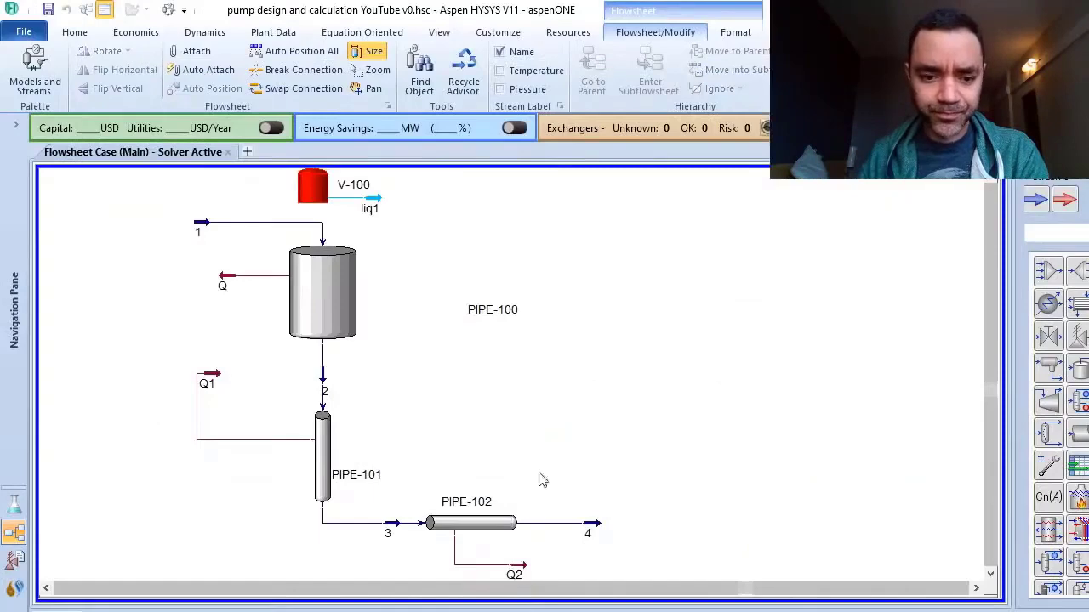
Append a second segment to PIPE-102 and select its Fitting/Pipe cell
double_click(498, 524)
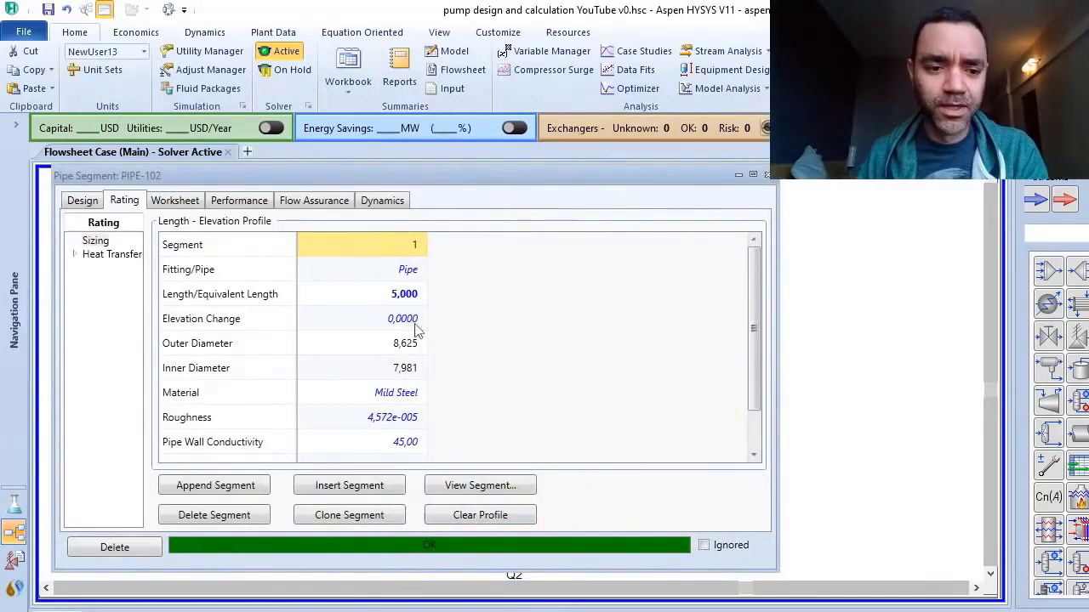
left_click(223, 488)
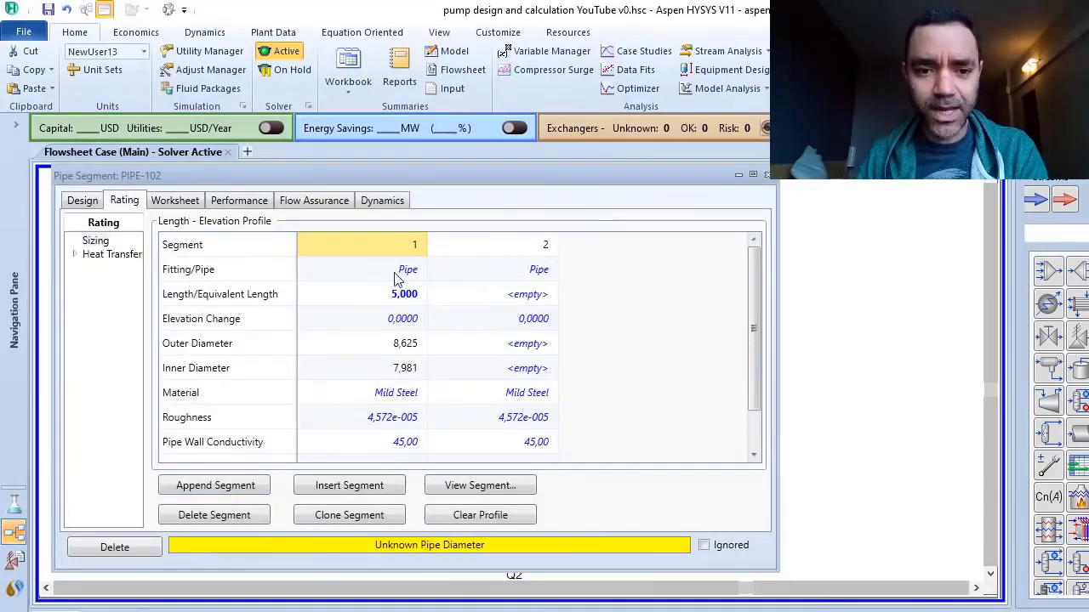
left_click(531, 271)
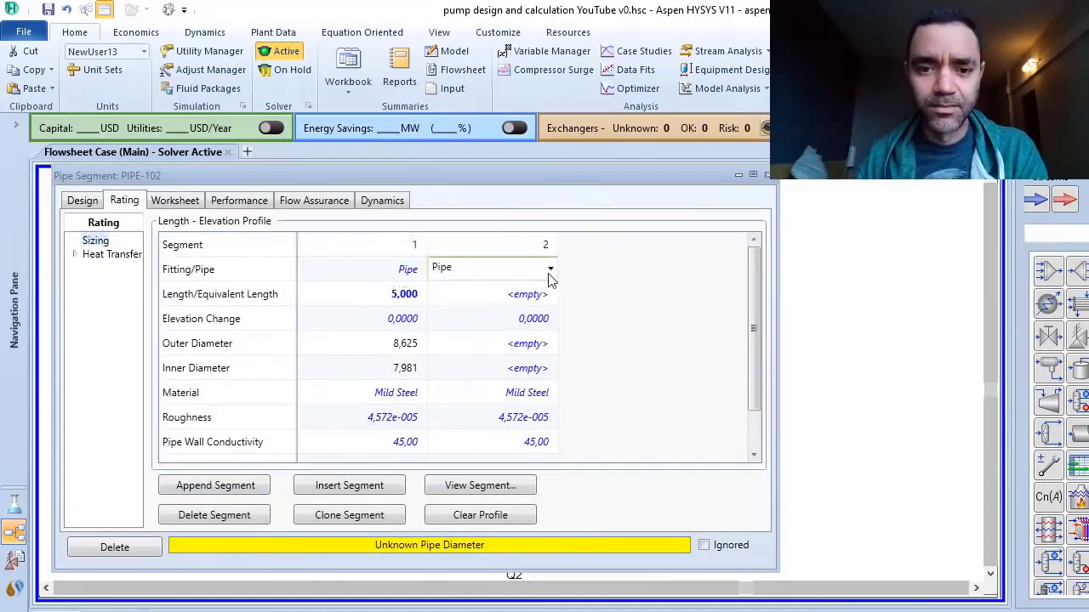
Expand segment 2's Fitting/Pipe list and scroll up to the Butterfly Valve entries
left_click(552, 272)
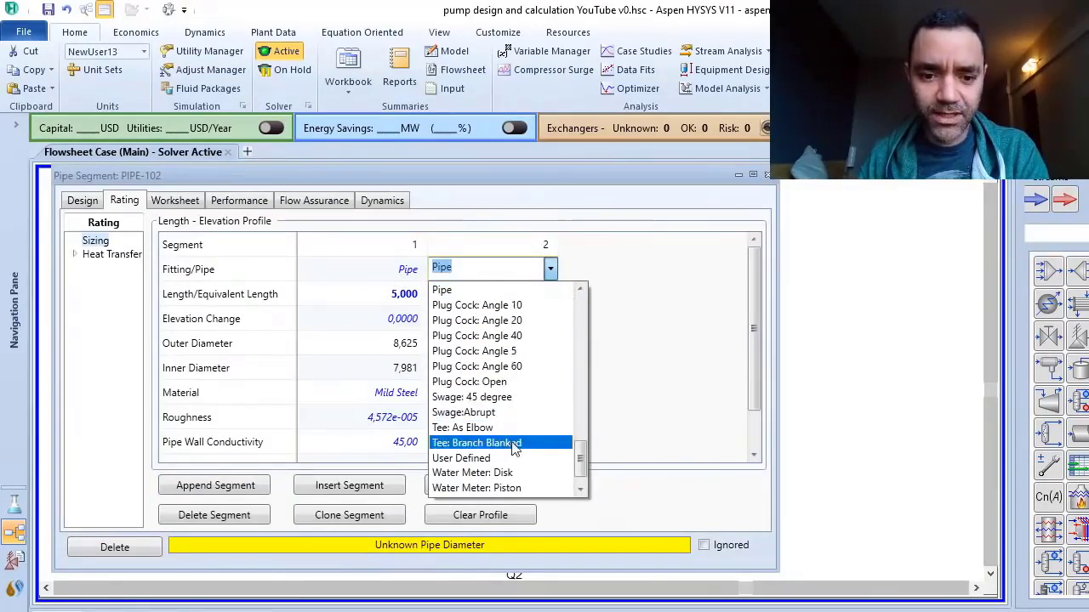
mouse_move(585, 460)
left_mouse_down()
mouse_move(585, 419)
mouse_move(584, 468)
left_mouse_up()
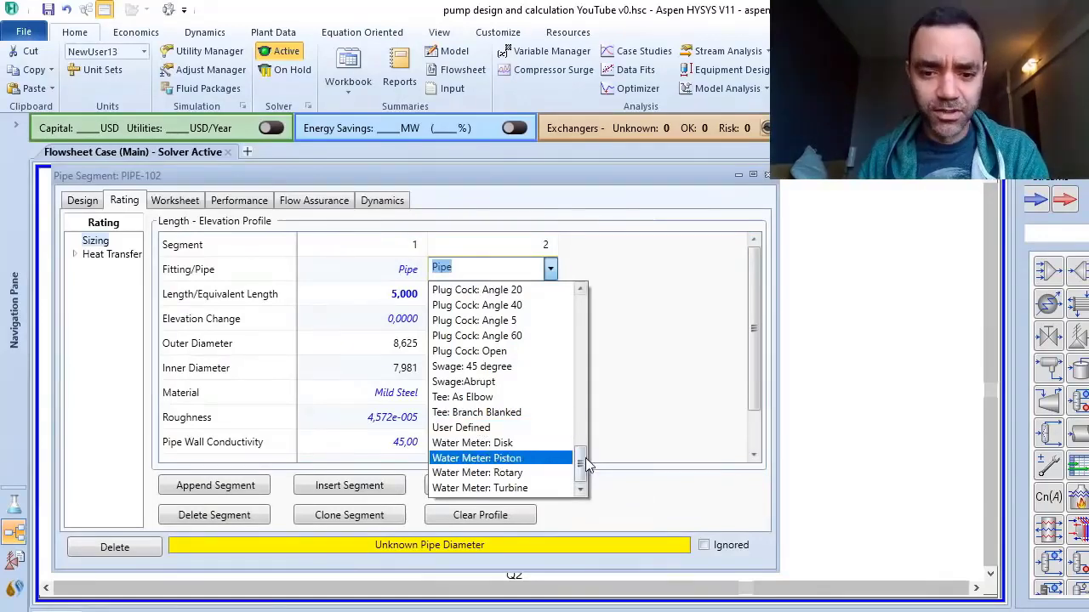
left_click_drag(579, 463, 579, 425)
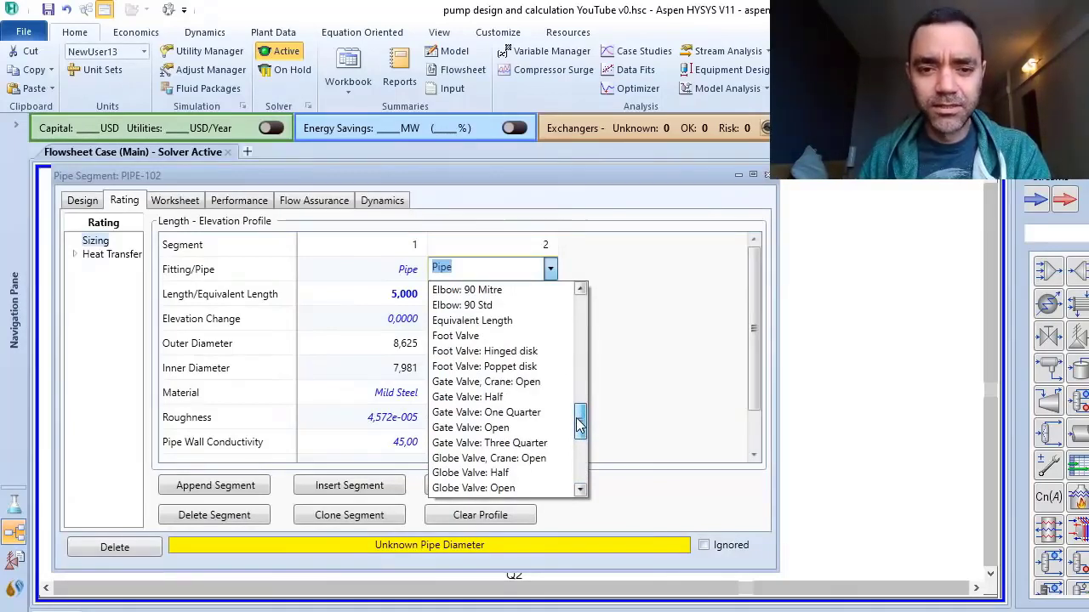
left_click_drag(577, 420, 577, 355)
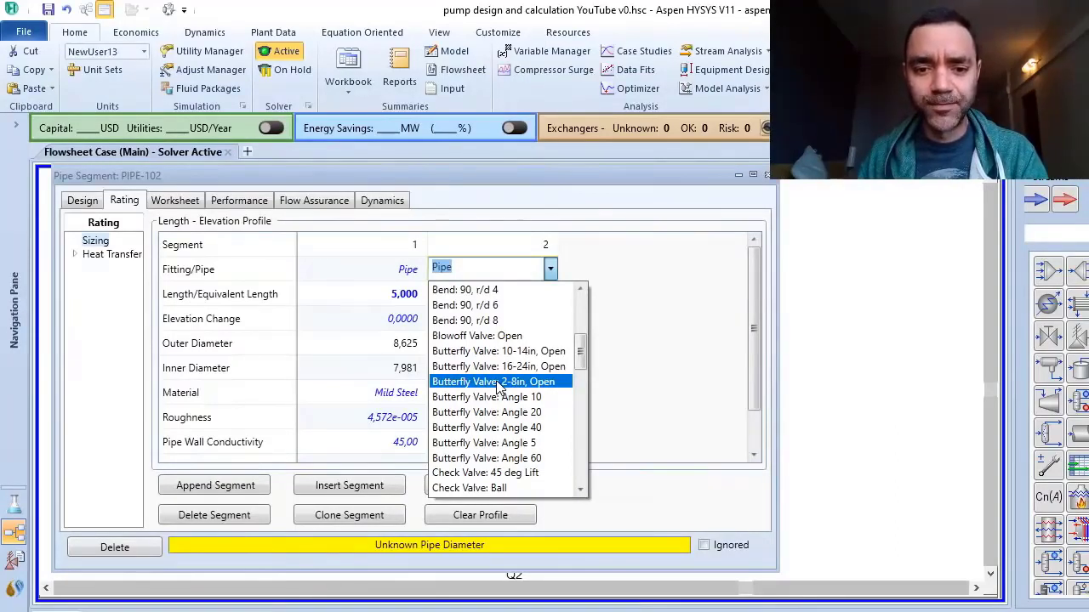
Make segment 2 a 'Butterfly Valve: 2-8in, Open' fitting and close the PIPE-102 window
left_click(499, 383)
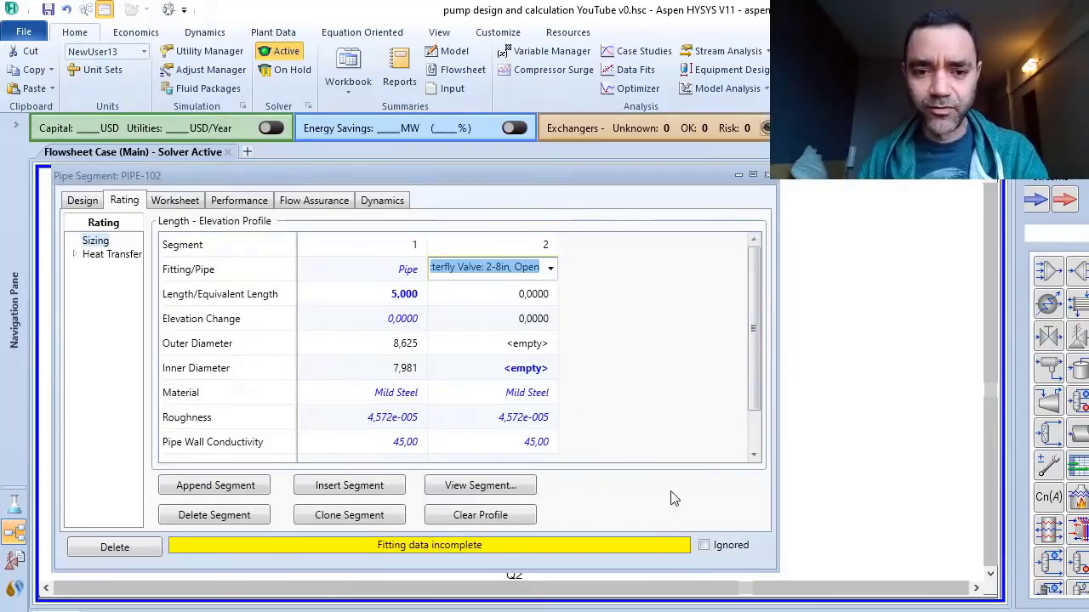
key("Return")
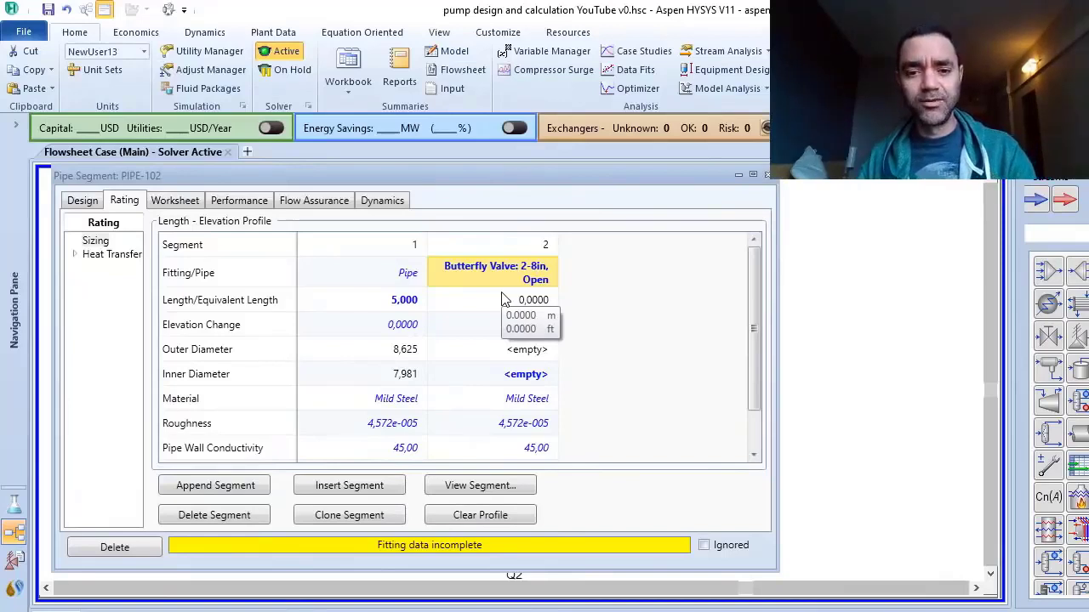
left_click(766, 174)
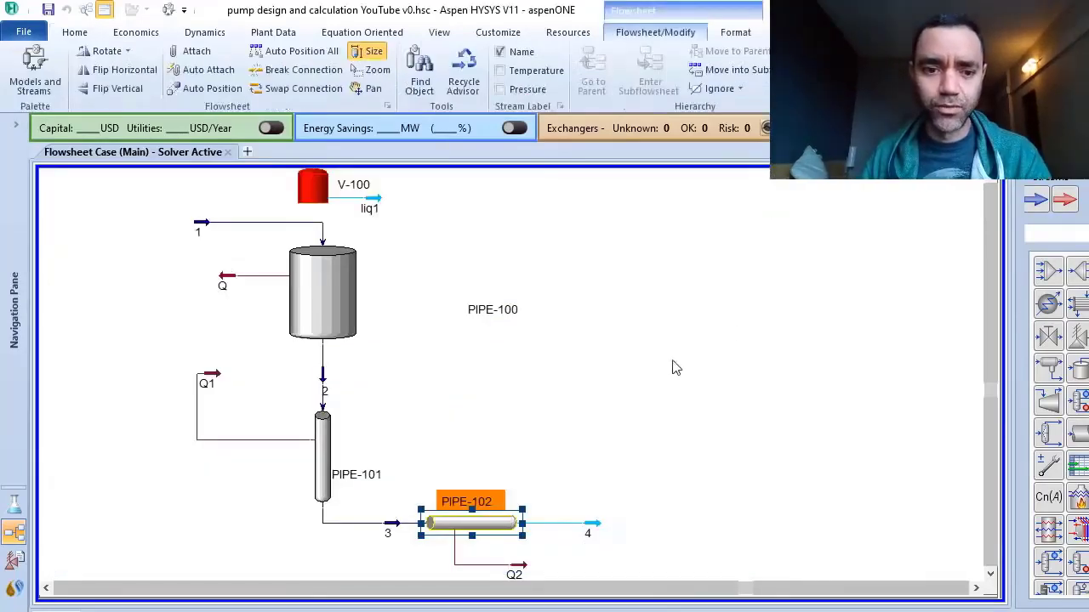
Set PIPE-102's butterfly valve segment inner diameter to 7,981 in, then close the window
double_click(477, 532)
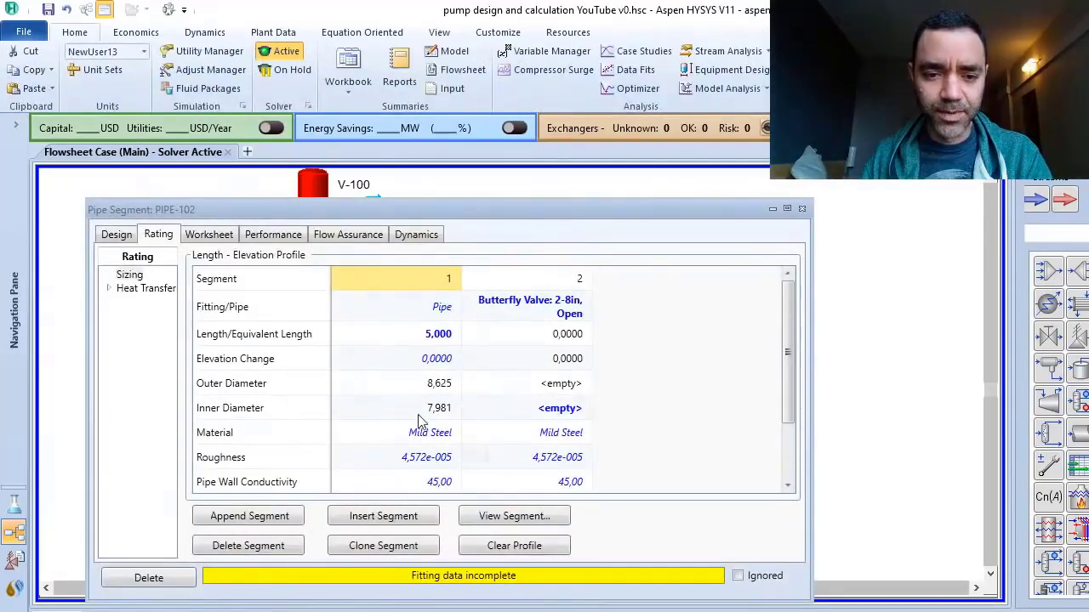
left_click(562, 411)
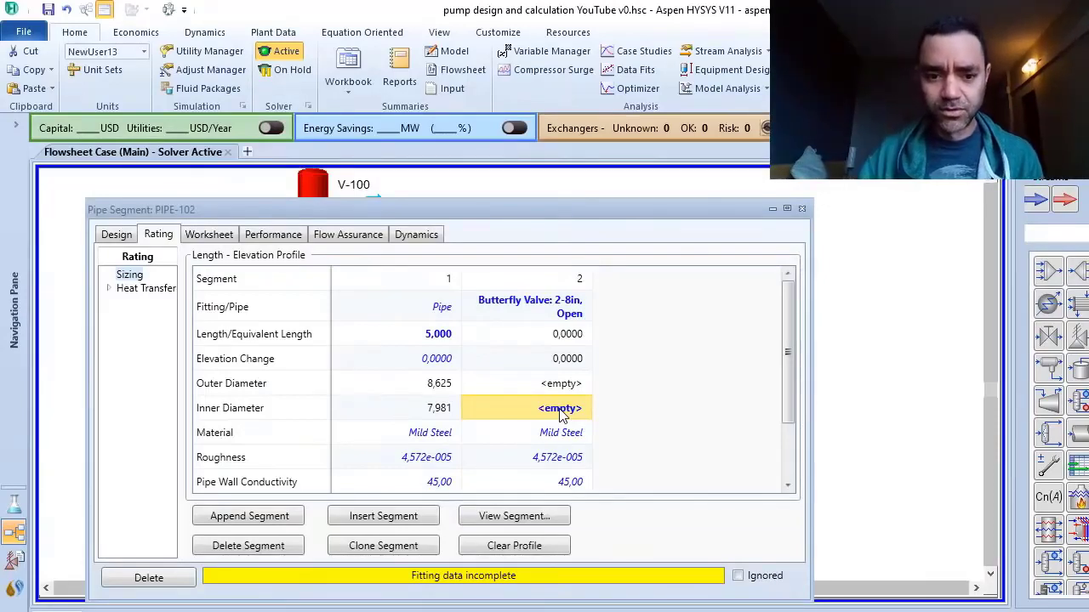
type("7,")
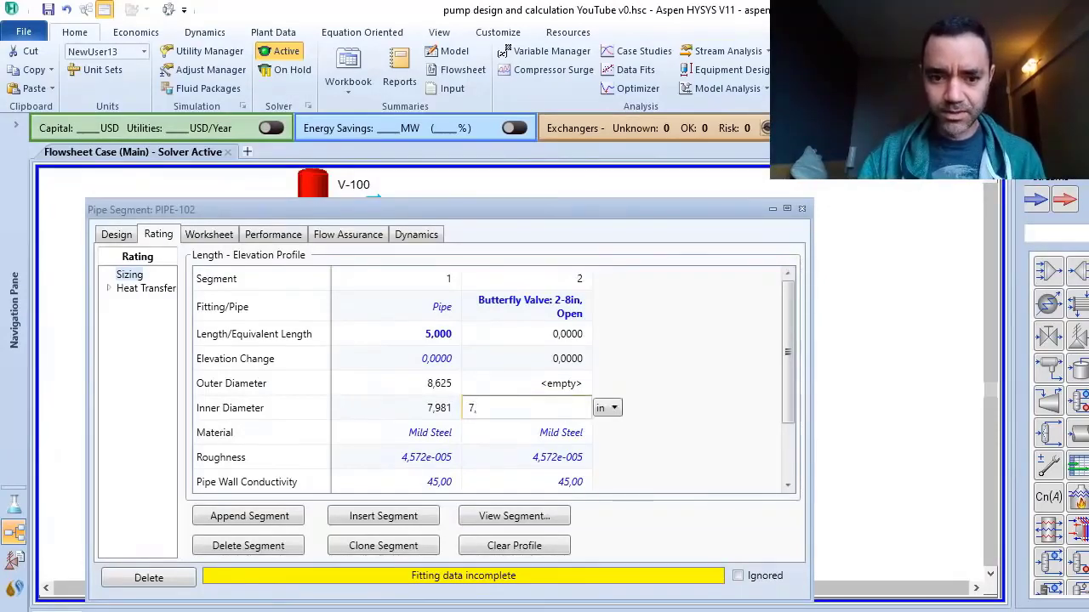
type("981")
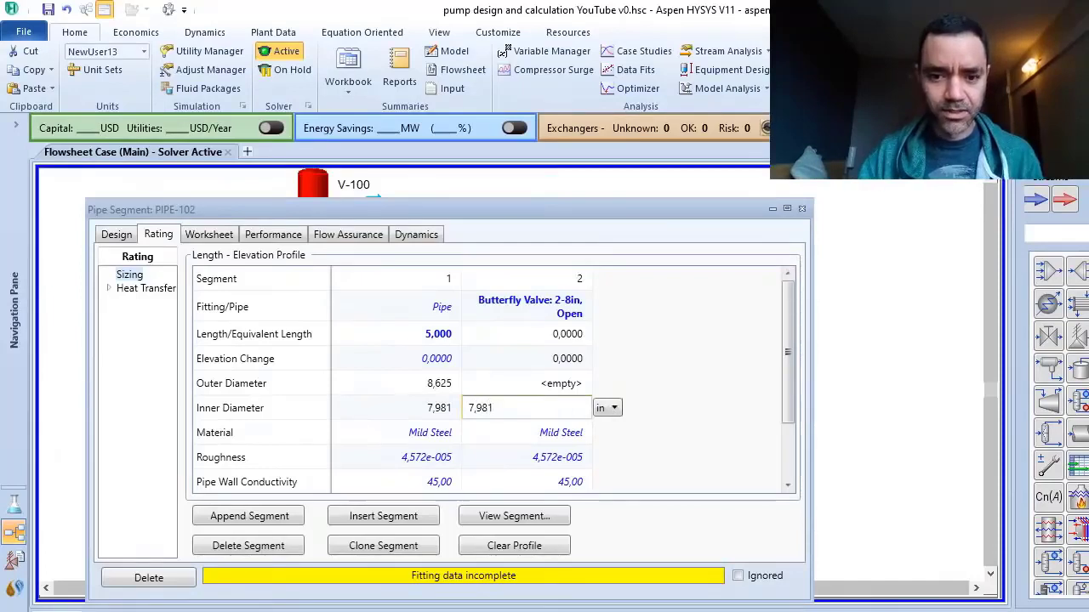
key("Return")
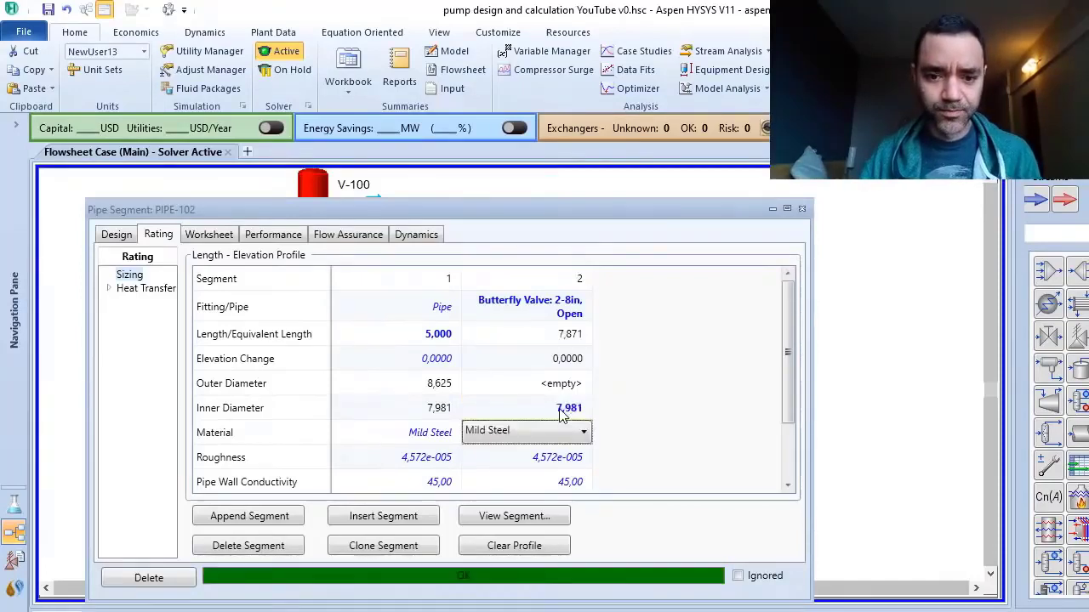
left_click(802, 208)
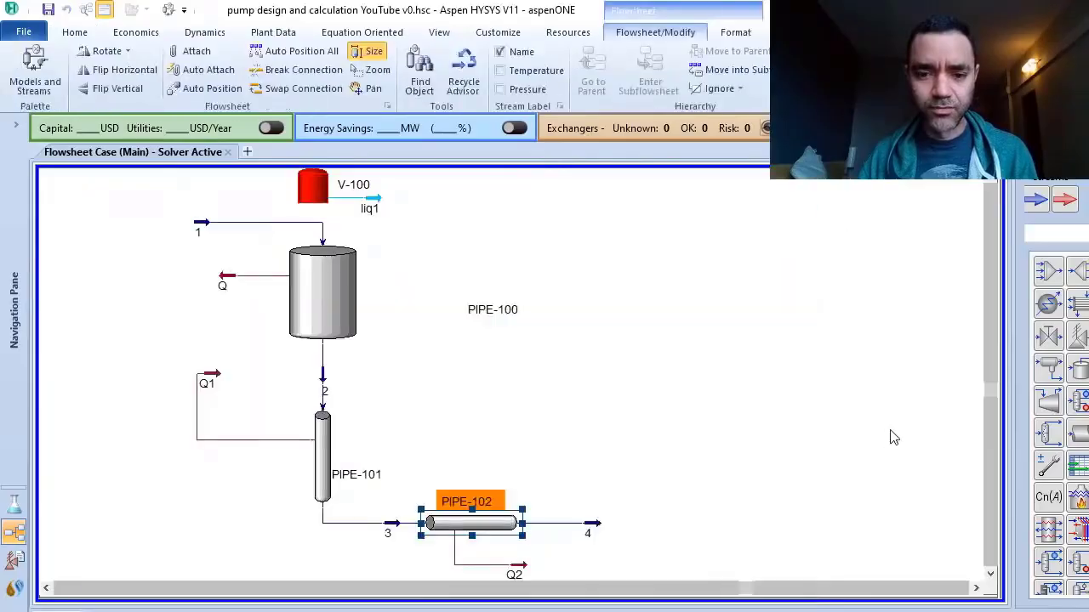